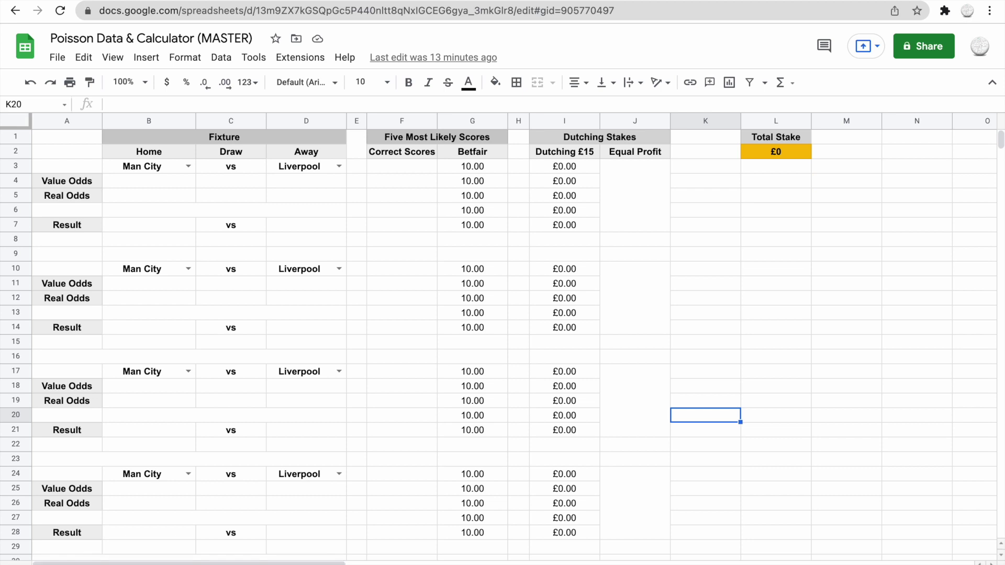
Step: Review the team Att/Def Strength table, then move to the Burnley v Brentford calculator sheet
key(alt+Down)
scroll(395, 341, right, 1)
scroll(394, 341, down, 10)
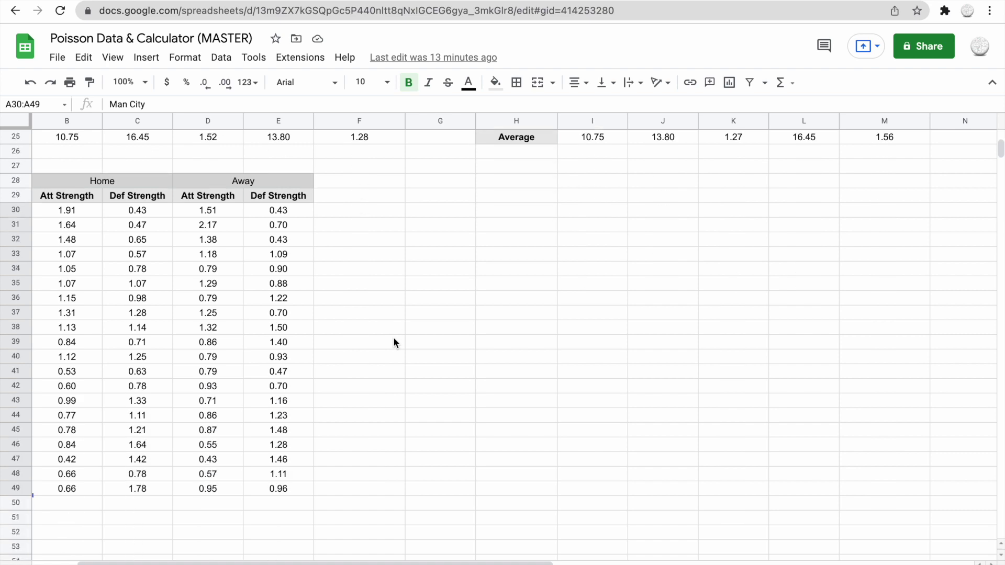
scroll(394, 342, left, 1)
scroll(374, 347, right, 2)
scroll(374, 347, up, 8)
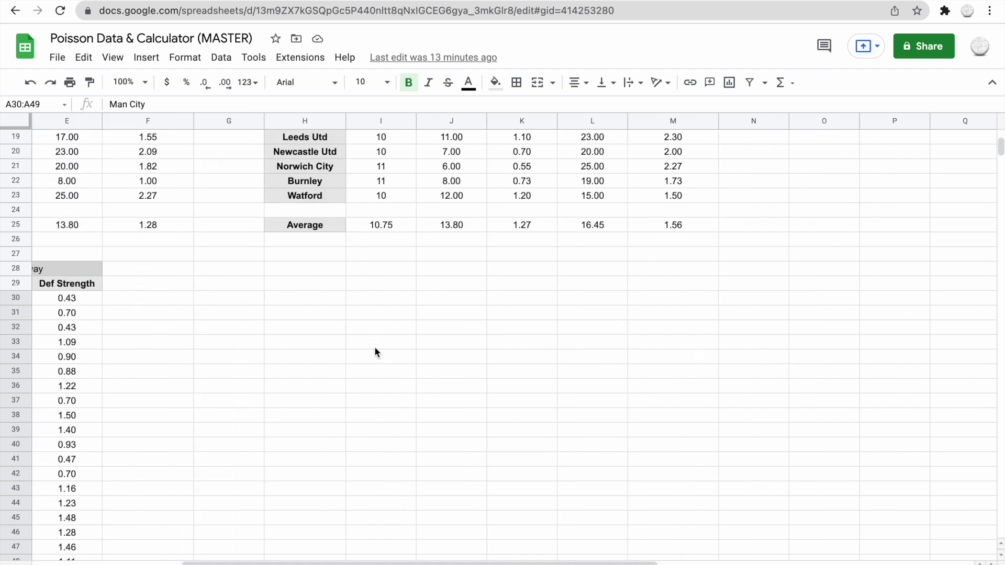
scroll(474, 199, left, 2)
scroll(474, 199, down, 7)
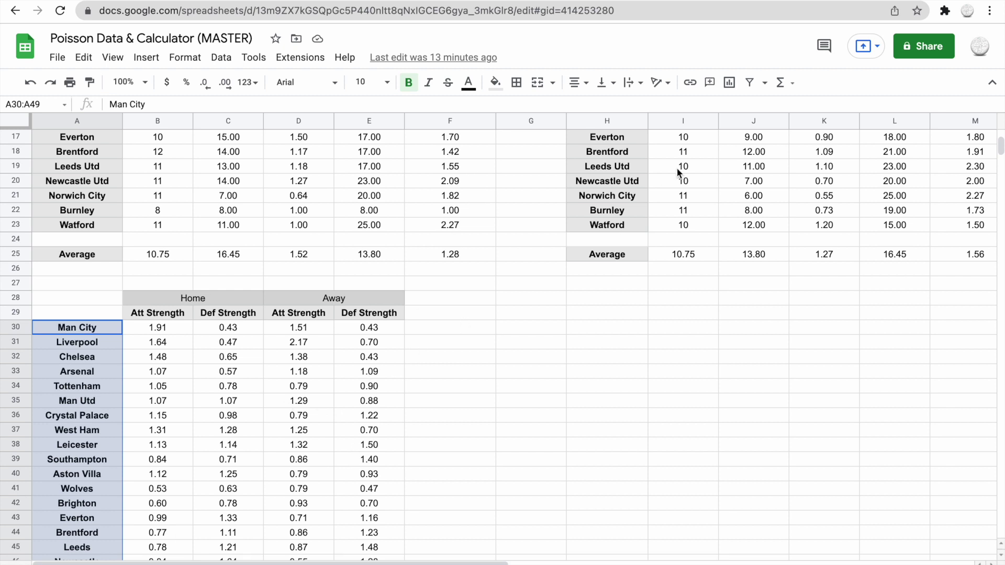
click(651, 347)
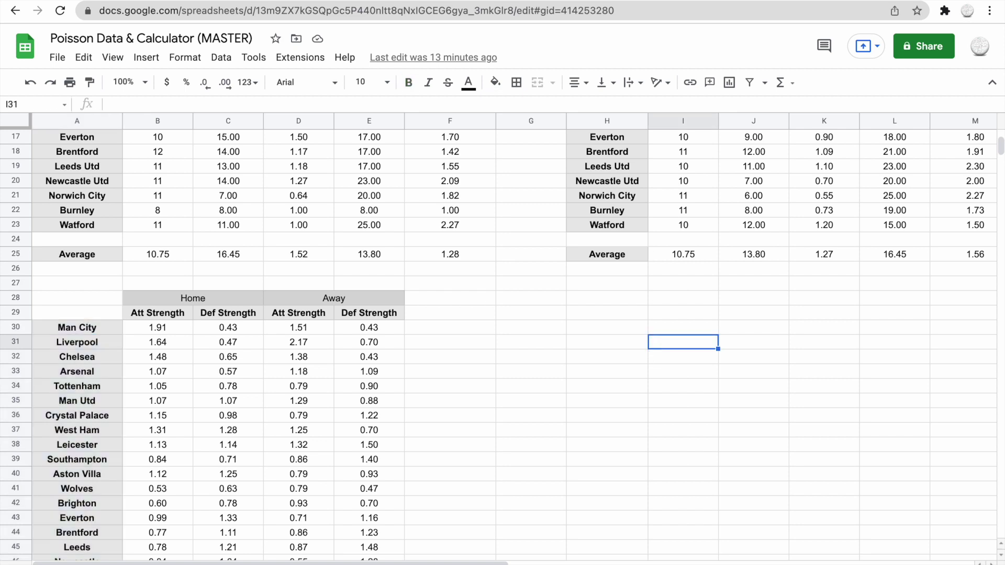
key(ctrl+shift+Page_Down)
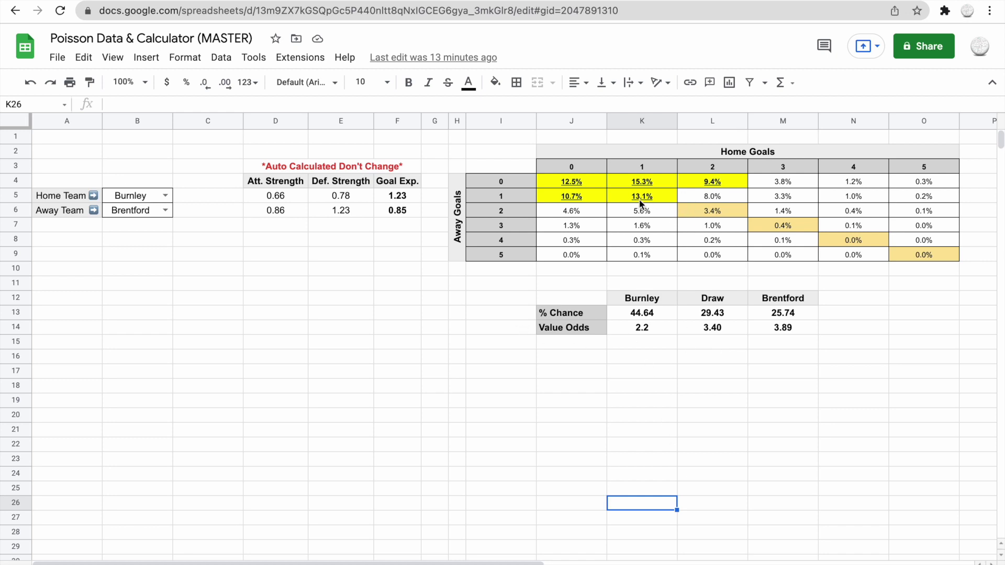
Step: Pick Leicester as home team and Aston Villa as away team in the calculator dropdowns
mouse_move(646, 199)
mouse_down()
mouse_move(572, 187)
mouse_move(725, 194)
mouse_move(579, 199)
mouse_move(653, 201)
mouse_up()
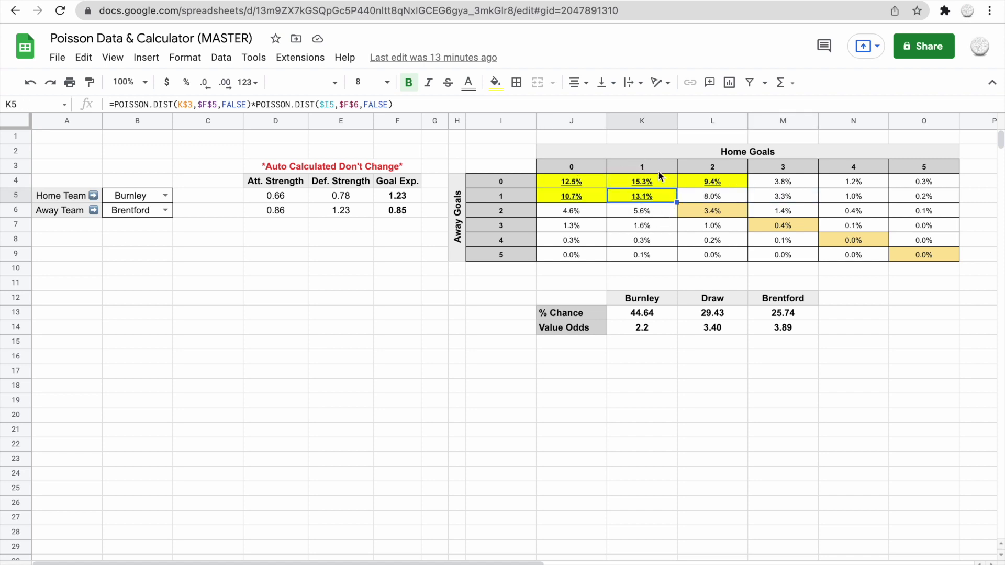
click(160, 195)
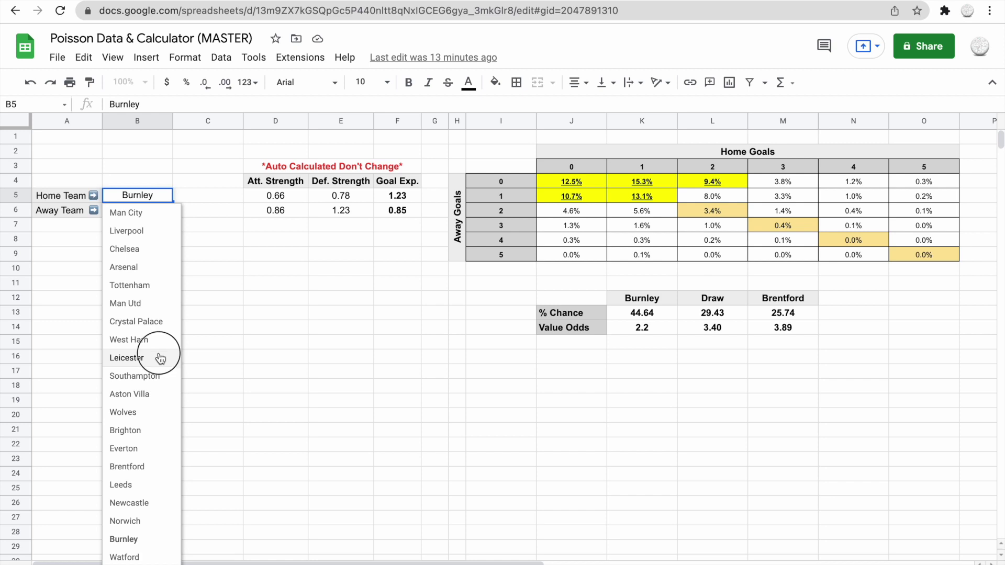
click(166, 356)
click(165, 212)
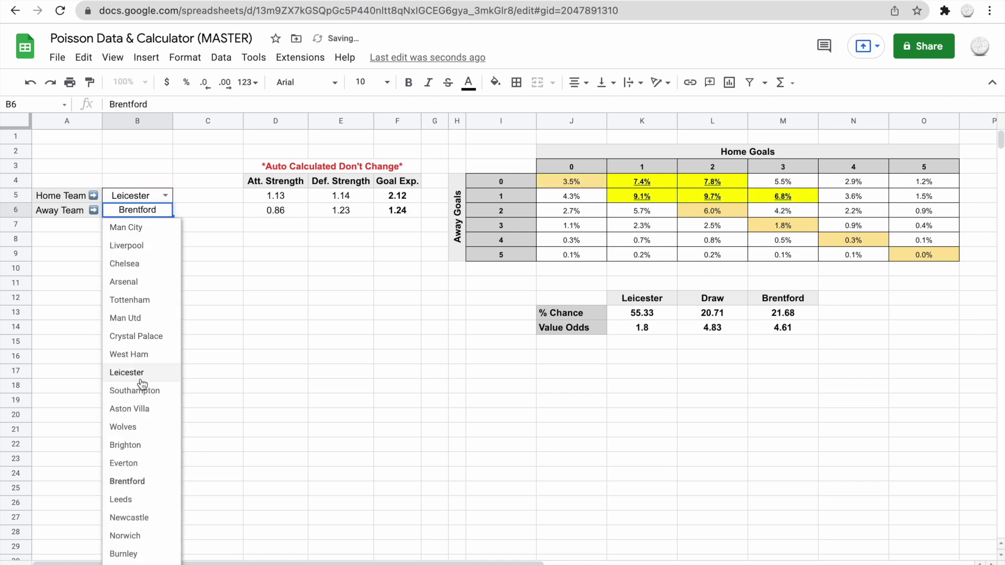
click(139, 409)
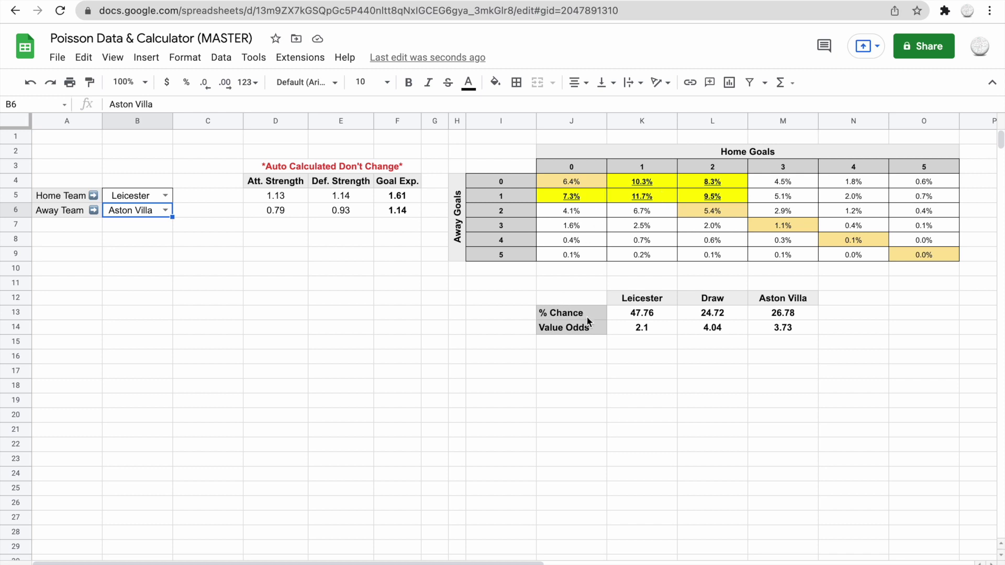
Step: Inspect the outcome chances and the score probability formulas behind them
click(654, 328)
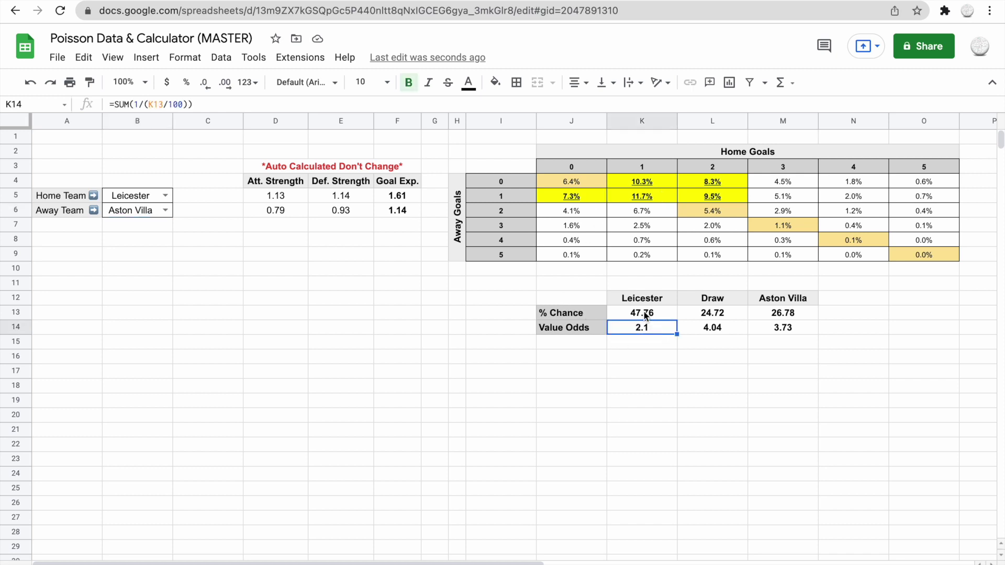
drag(647, 311, 763, 316)
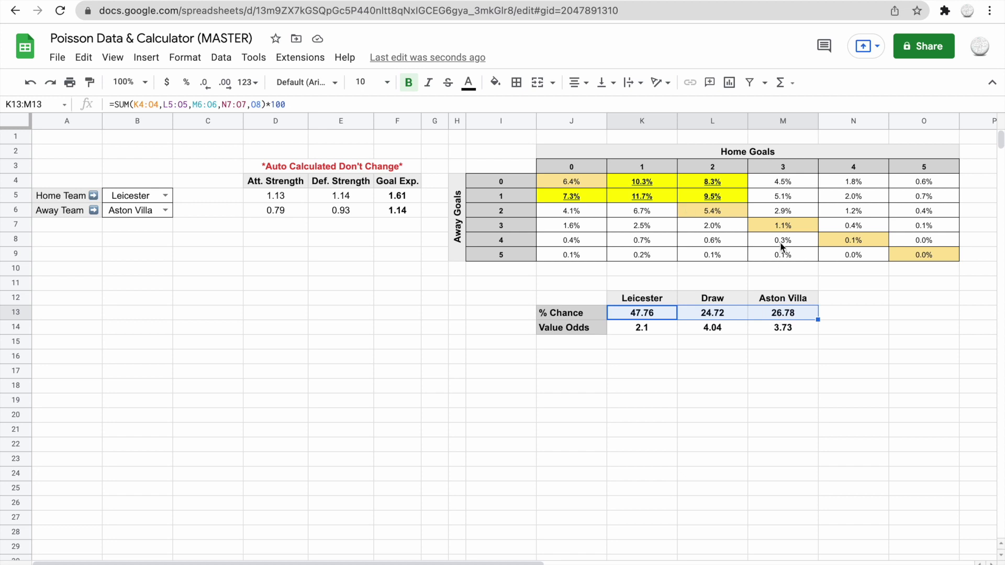
drag(645, 180, 904, 224)
drag(573, 212, 785, 224)
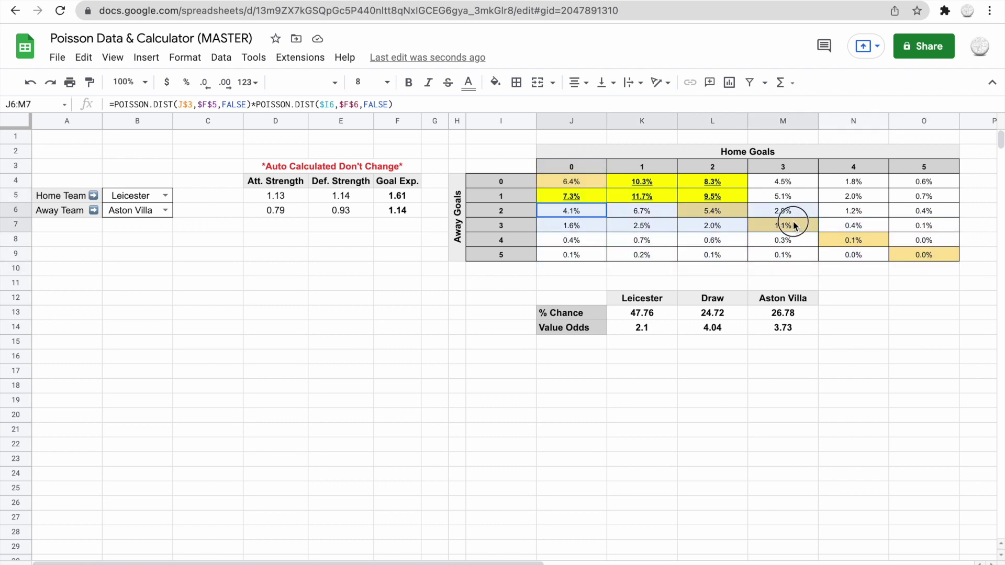
click(783, 224)
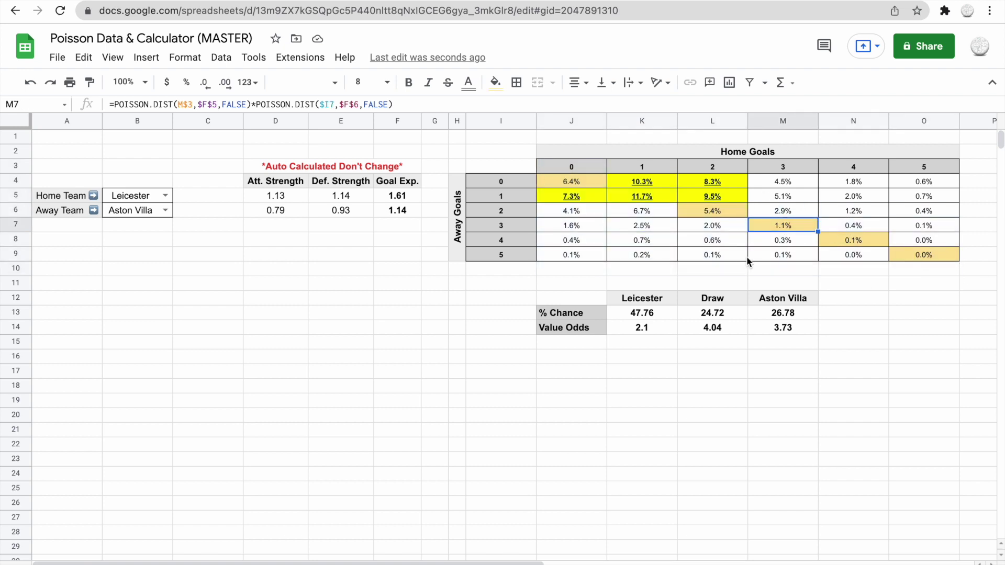
Step: Check the Leicester, Draw and Aston Villa value odds formulas and select all three odds
click(666, 332)
click(731, 333)
click(787, 333)
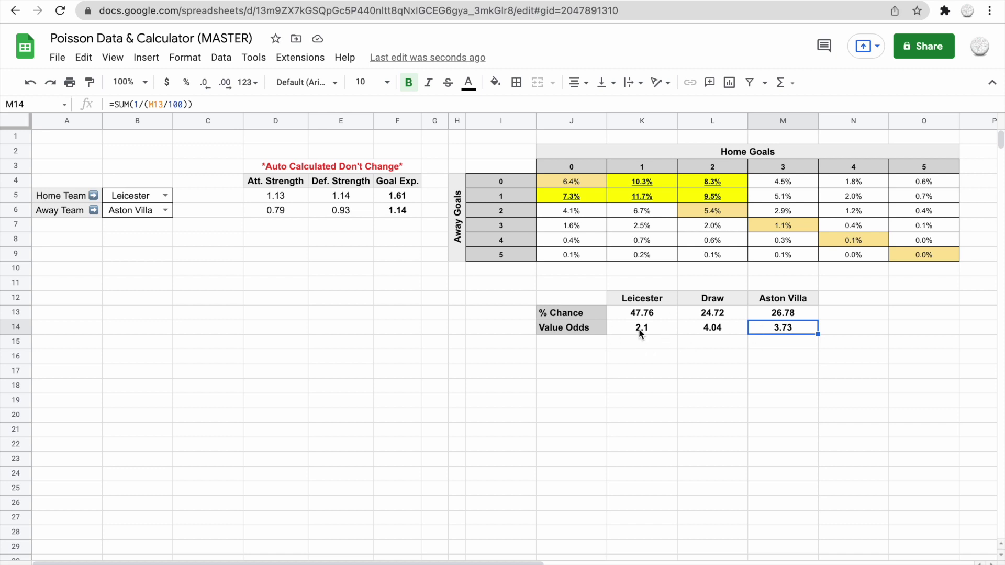
drag(642, 333, 763, 333)
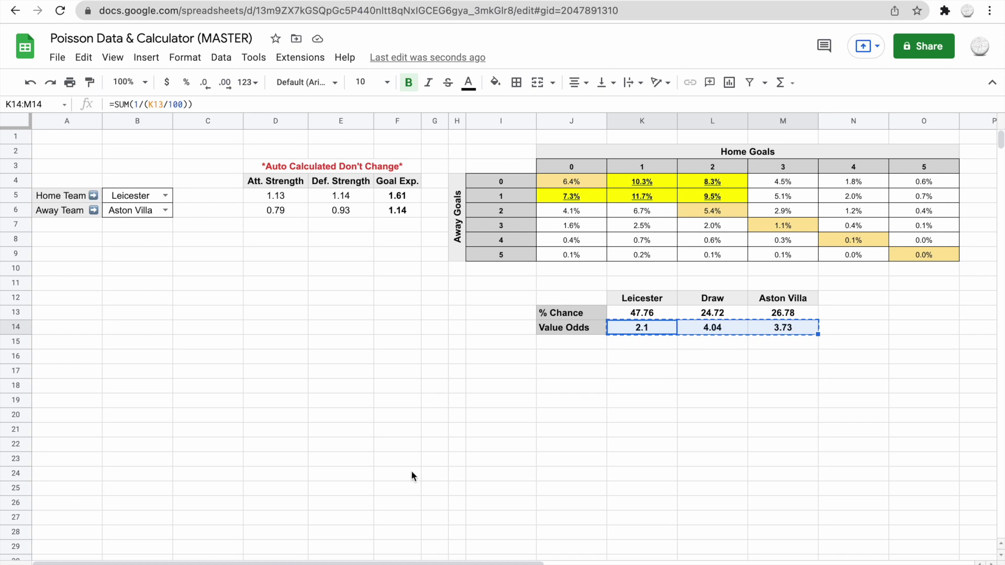
Step: On the dutching stakes sheet, set the first fixture to Leicester versus Aston Villa
click(419, 563)
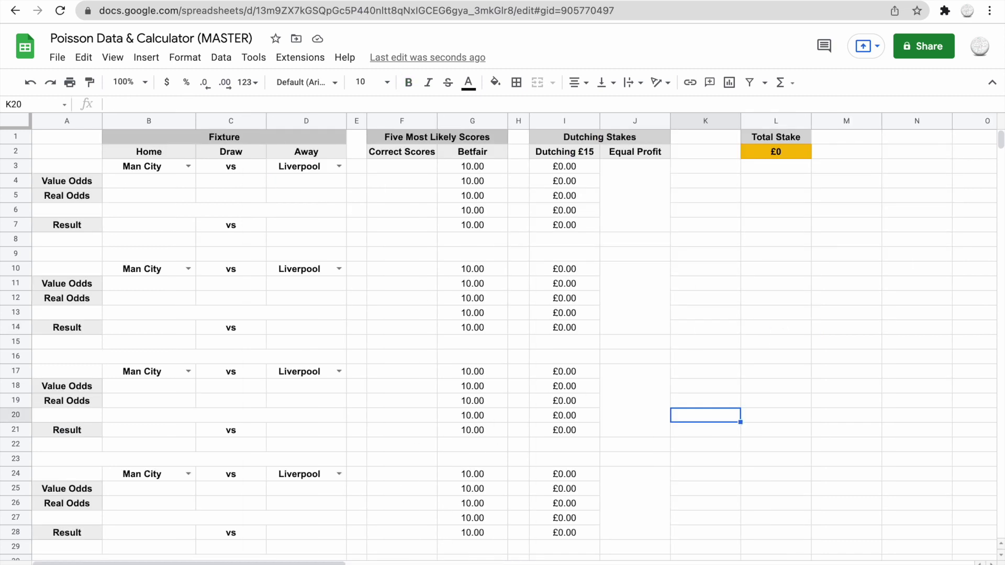
key(ctrl+shift+Page_Up)
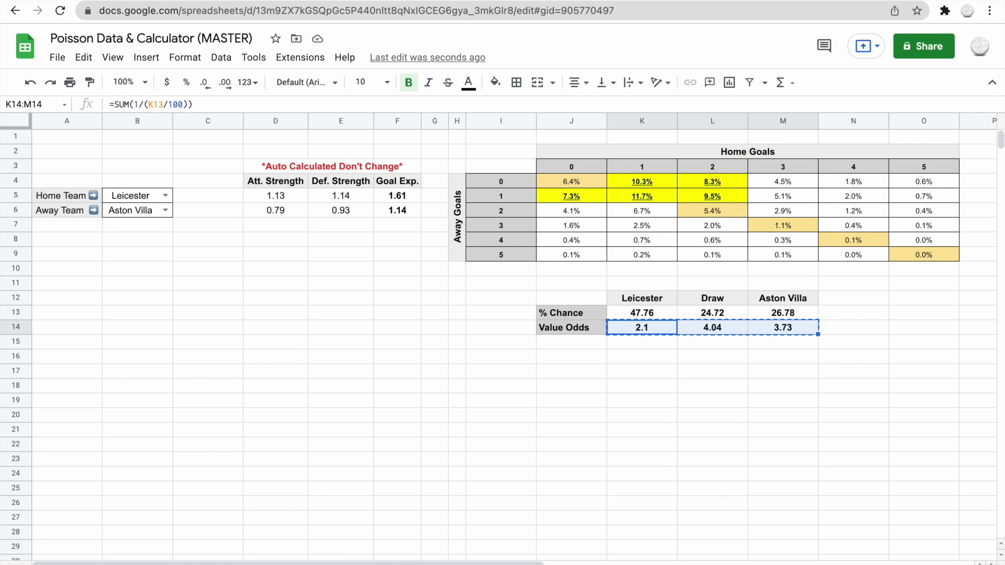
key(ctrl+shift+Page_Down)
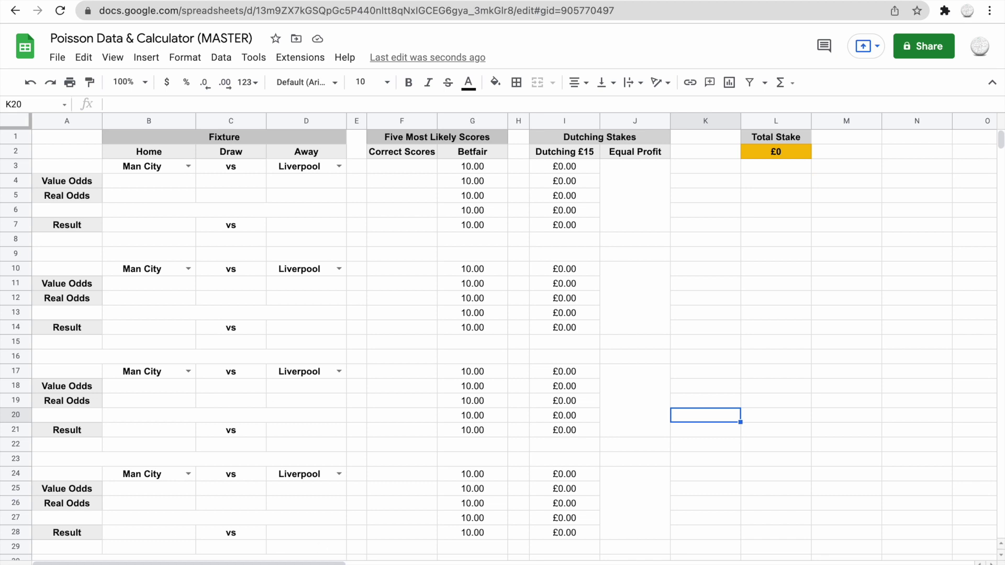
key(alt+Down)
key(alt+Up)
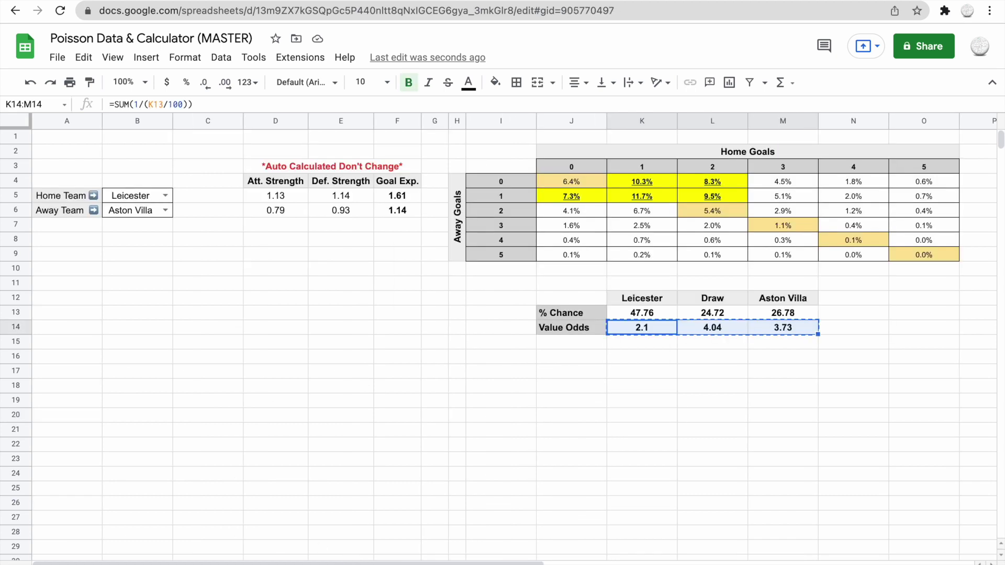
click(188, 166)
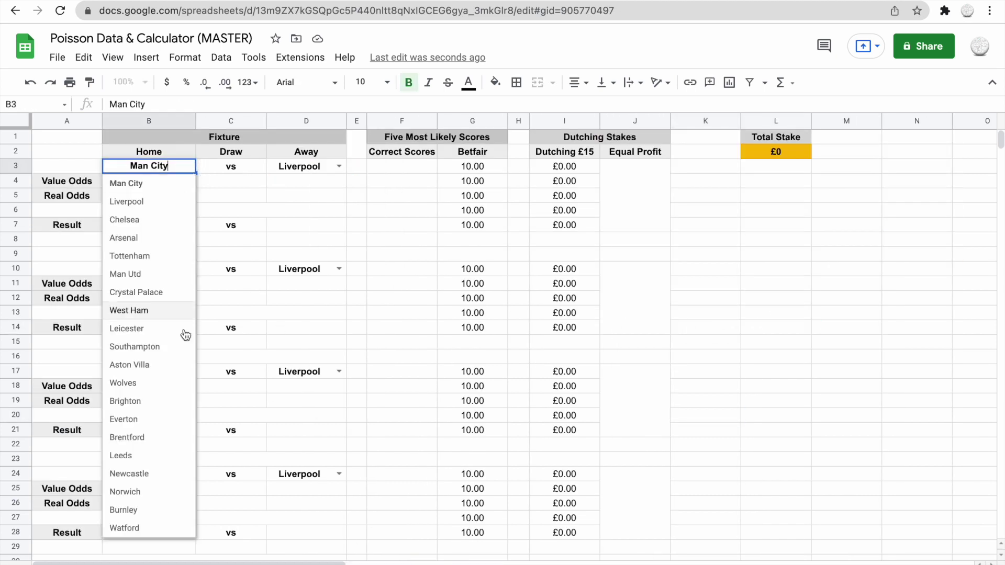
click(151, 329)
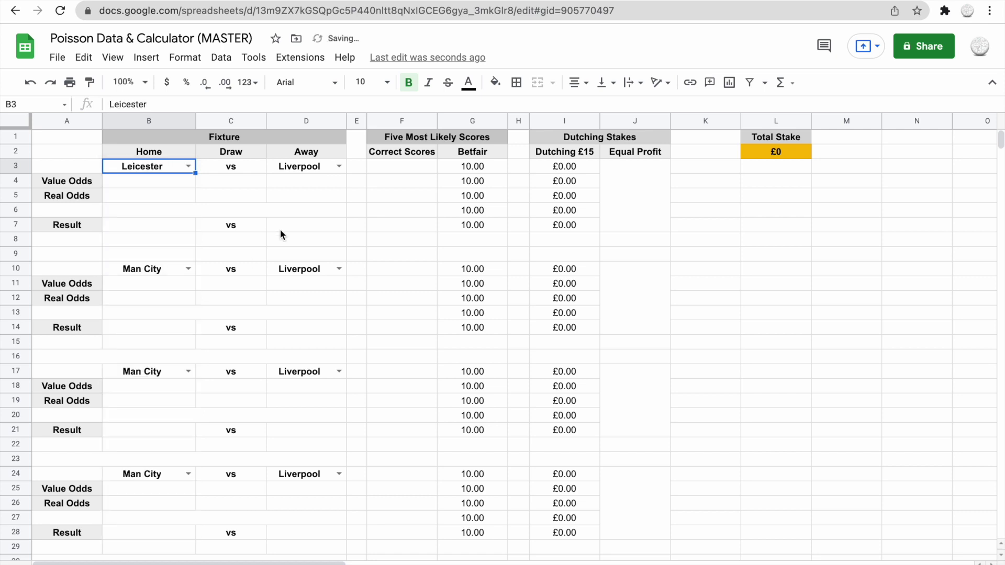
click(338, 166)
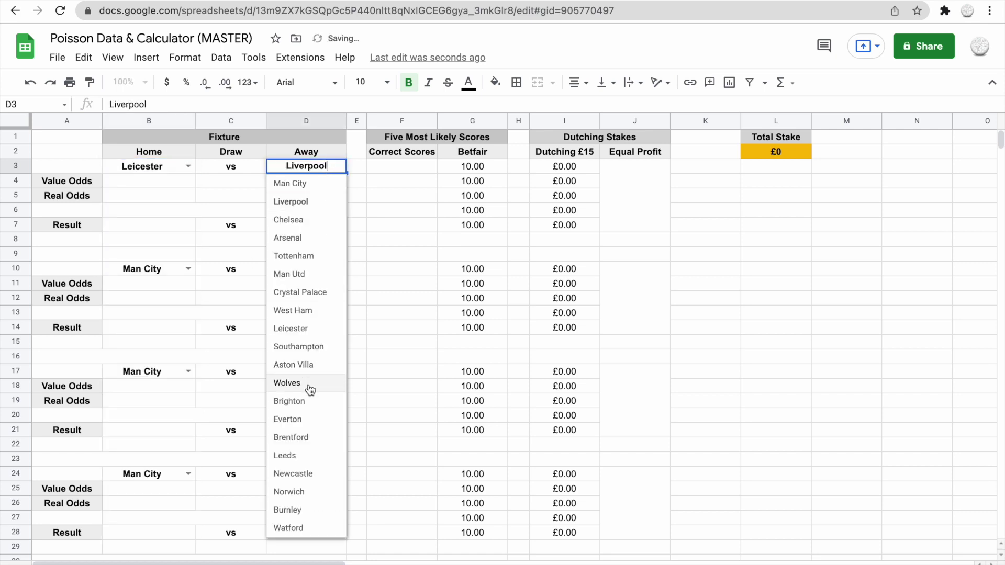
click(307, 365)
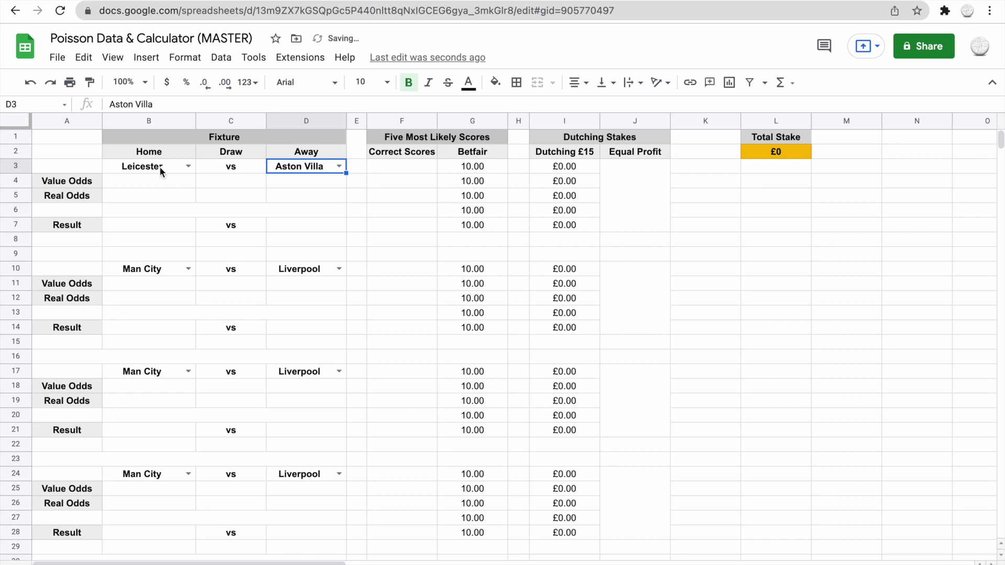
Step: Paste the value odds 2.09, 4.04, 3.73 into the Value Odds row as values only
click(155, 183)
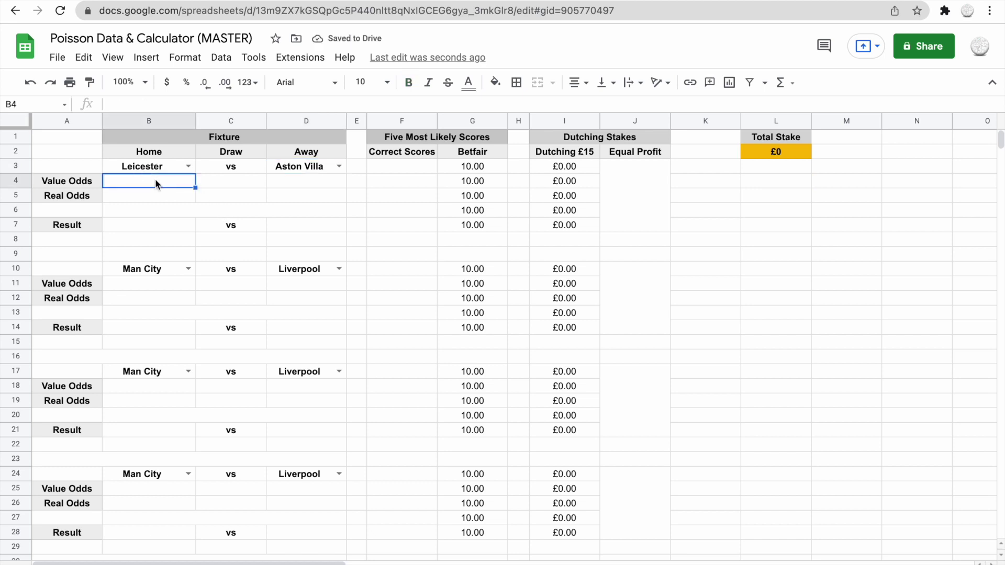
text(#VALUE!	#VALUE!	#VALUE!)
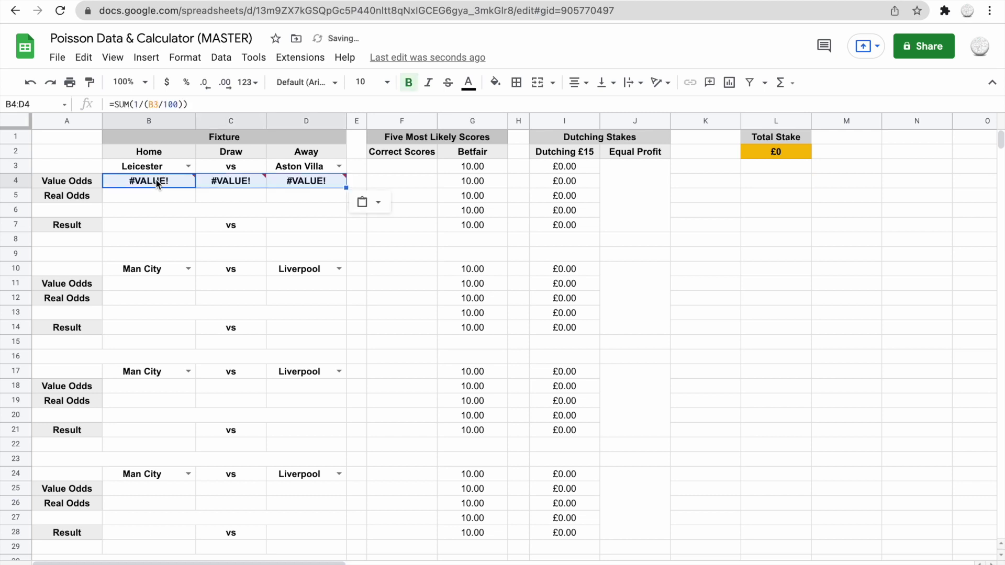
click(362, 202)
click(378, 231)
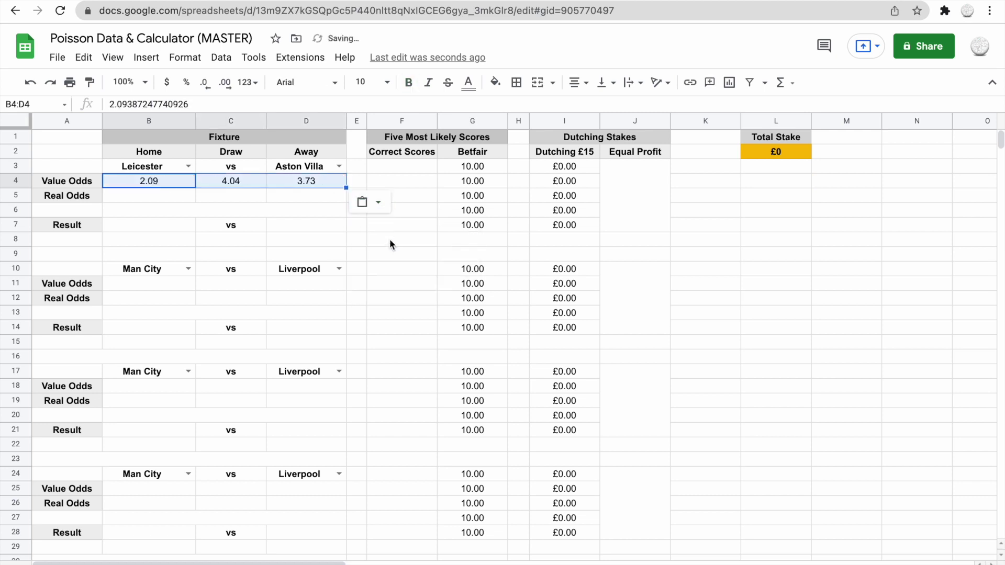
click(394, 258)
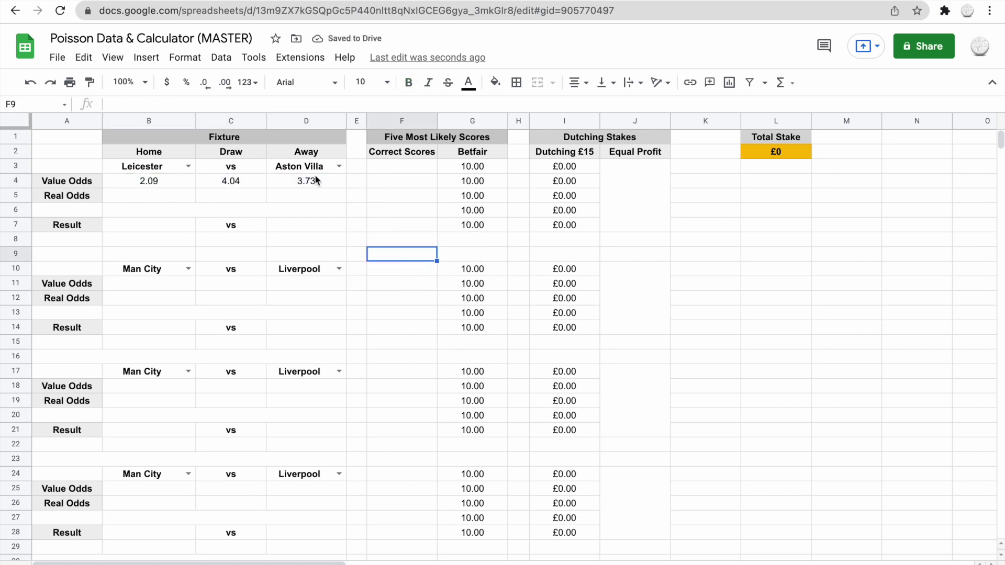
click(166, 197)
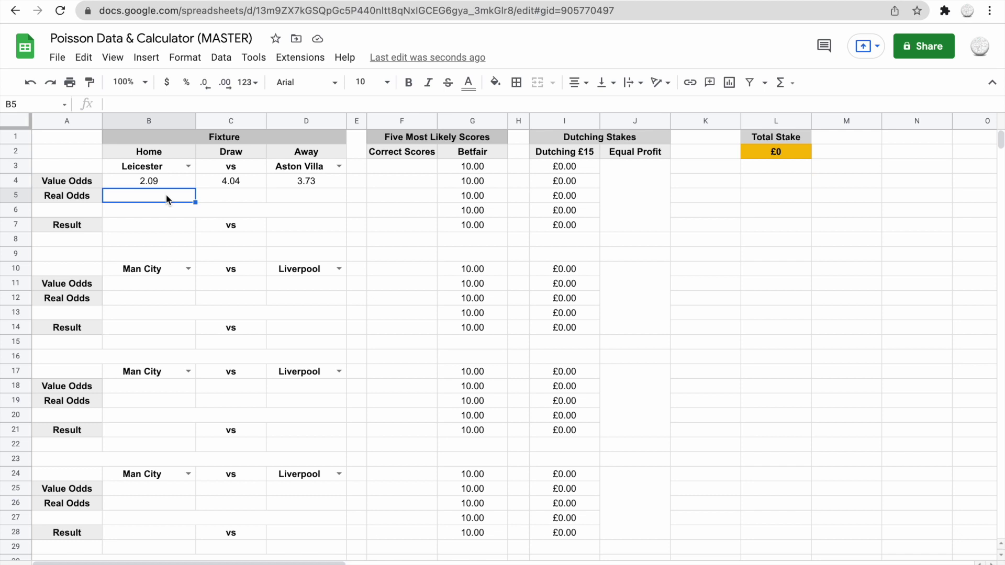
Step: Enter real odds 2.70, 3.50 and 3.00 for Leicester, Draw and Aston Villa
text(2.70)
key(Tab)
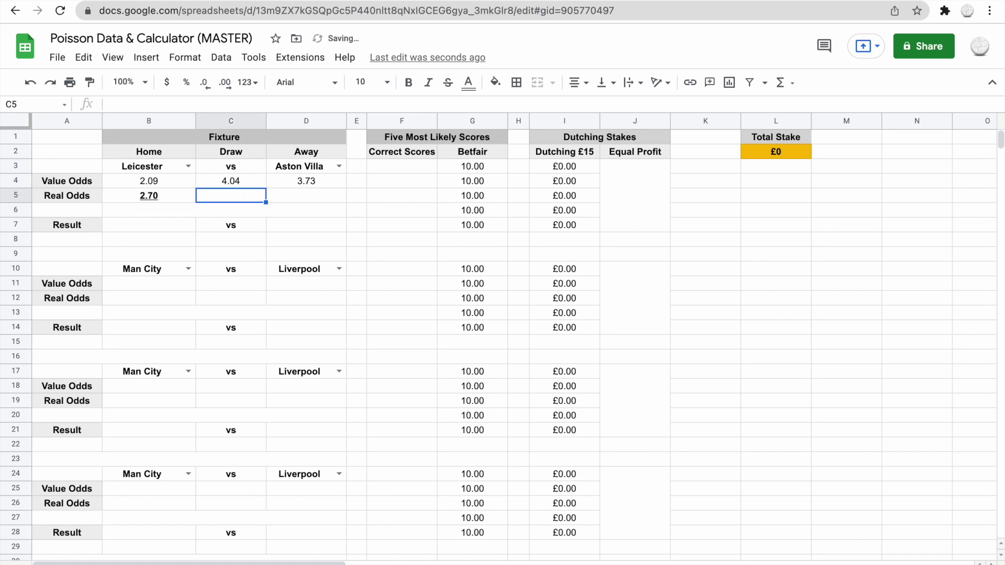
text(3)
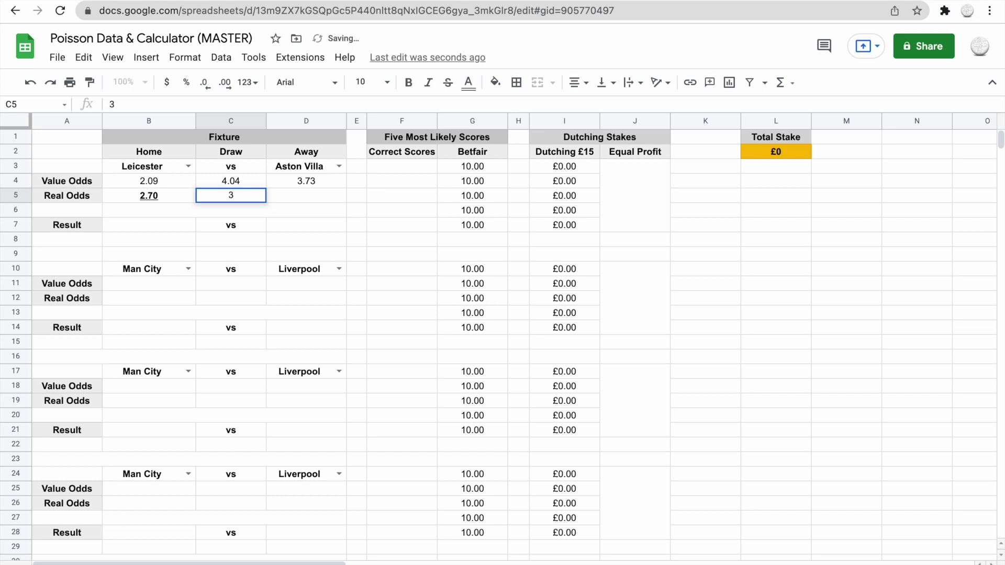
text(.50)
key(Tab)
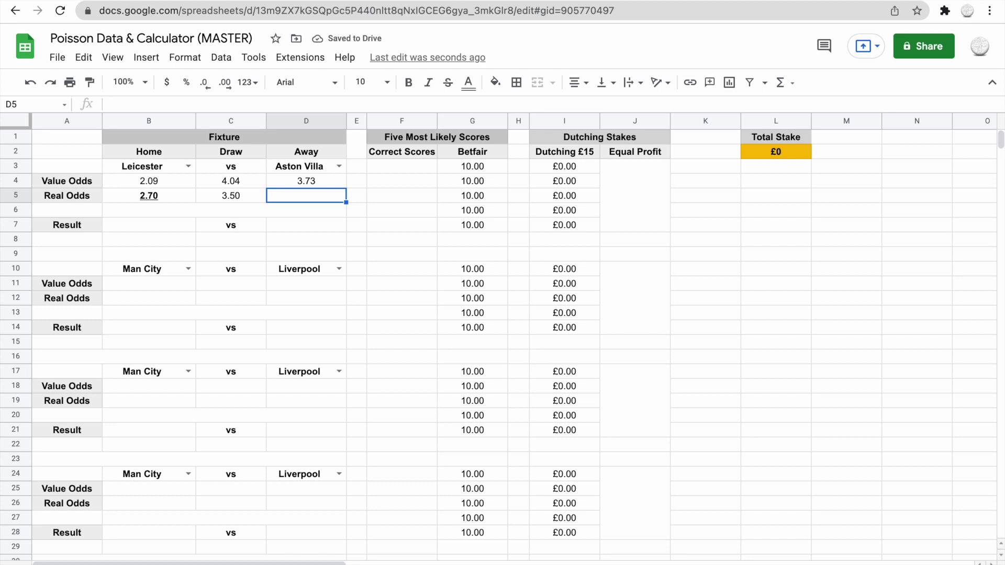
text(3.)
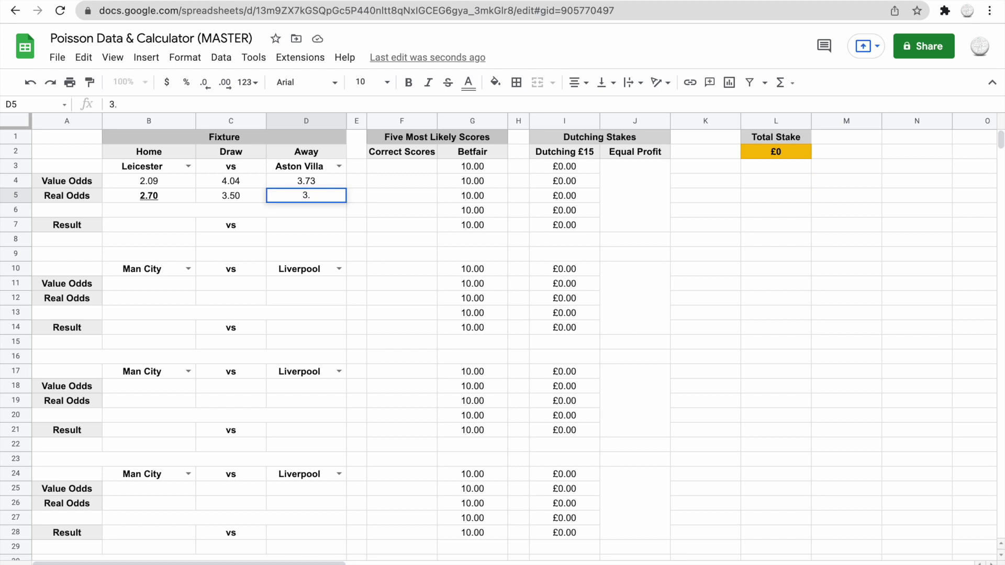
text(00)
key(Tab)
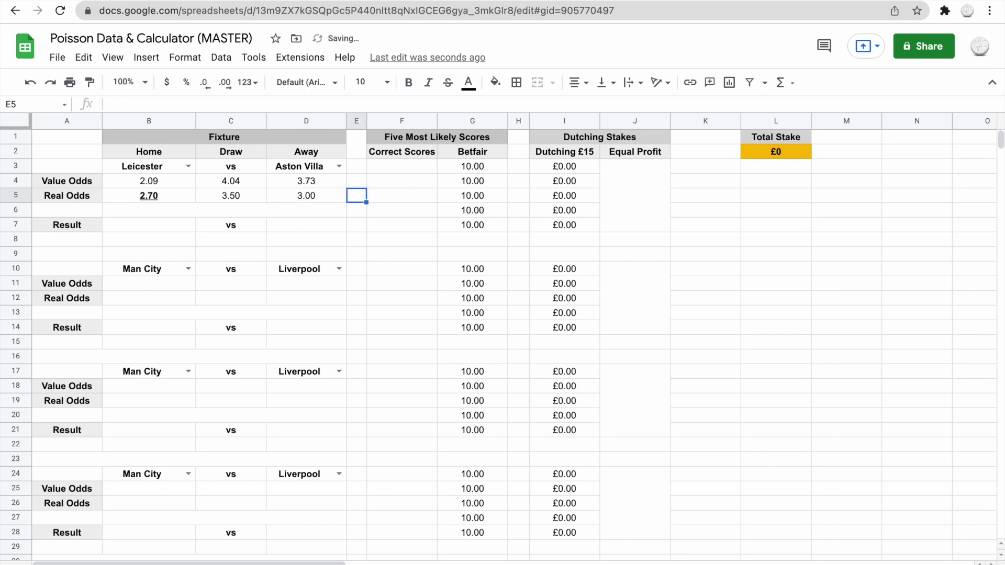
Step: Compare the home value odds in B4 with the real odds in B5, then view the Poisson grid
click(156, 180)
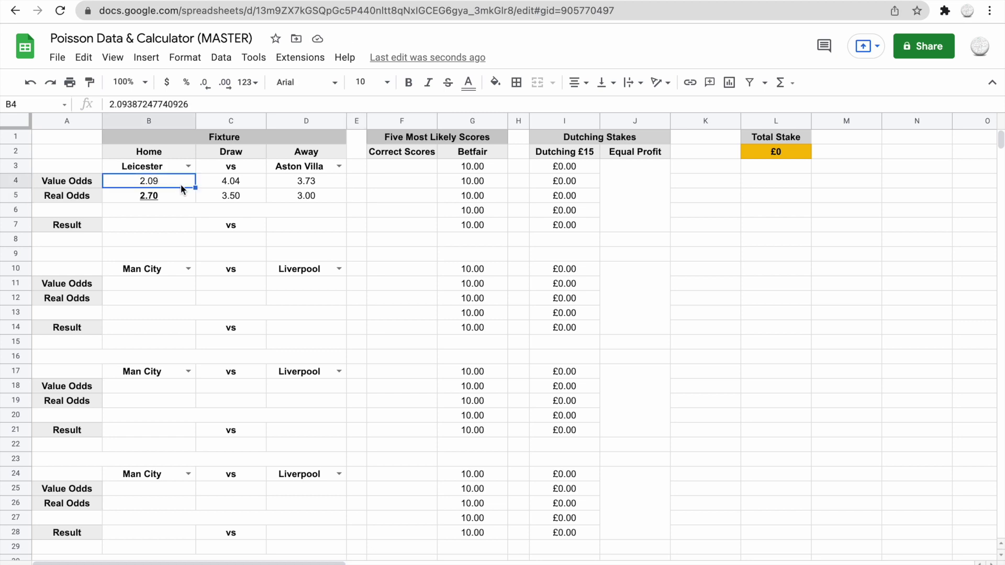
click(164, 199)
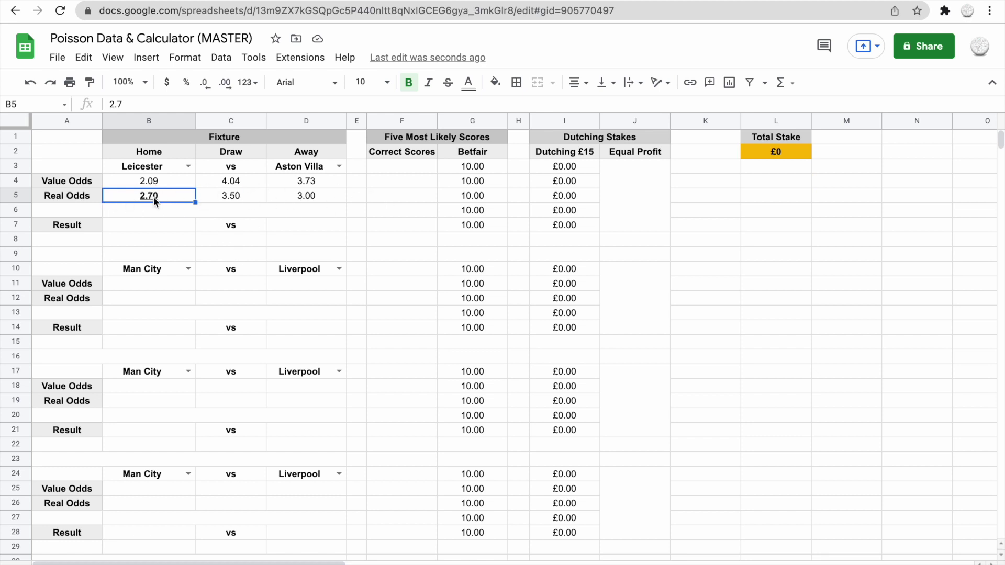
click(148, 184)
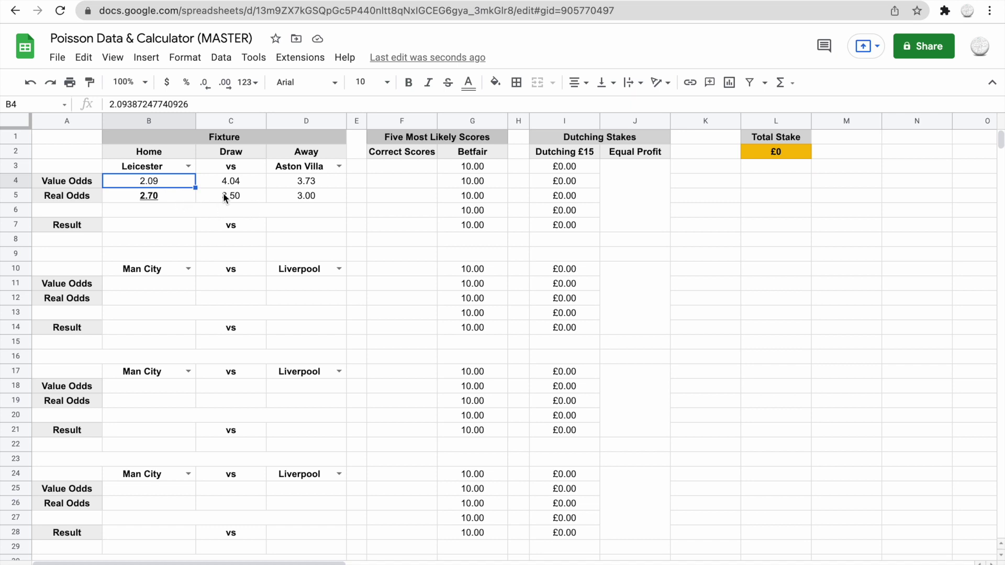
click(162, 198)
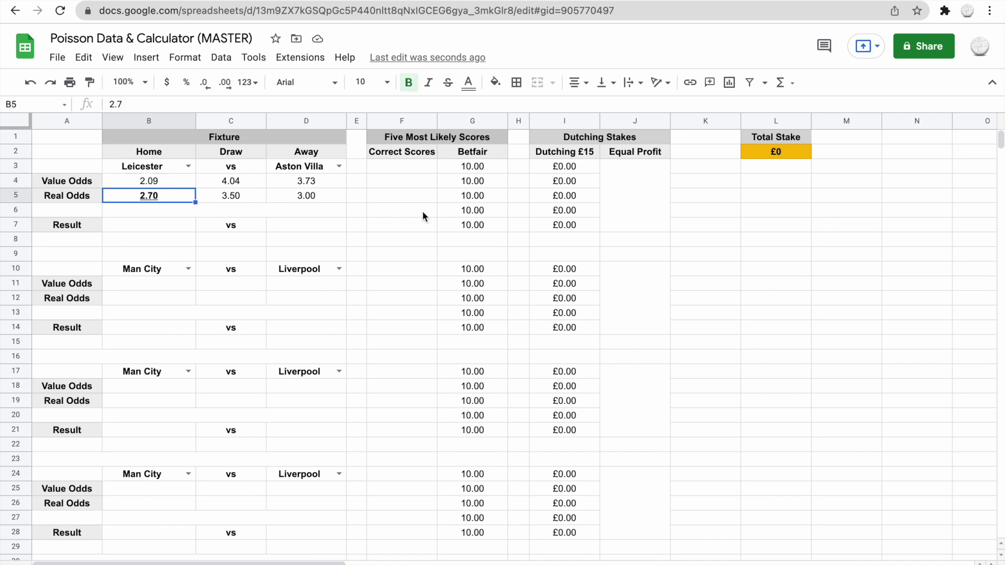
click(392, 174)
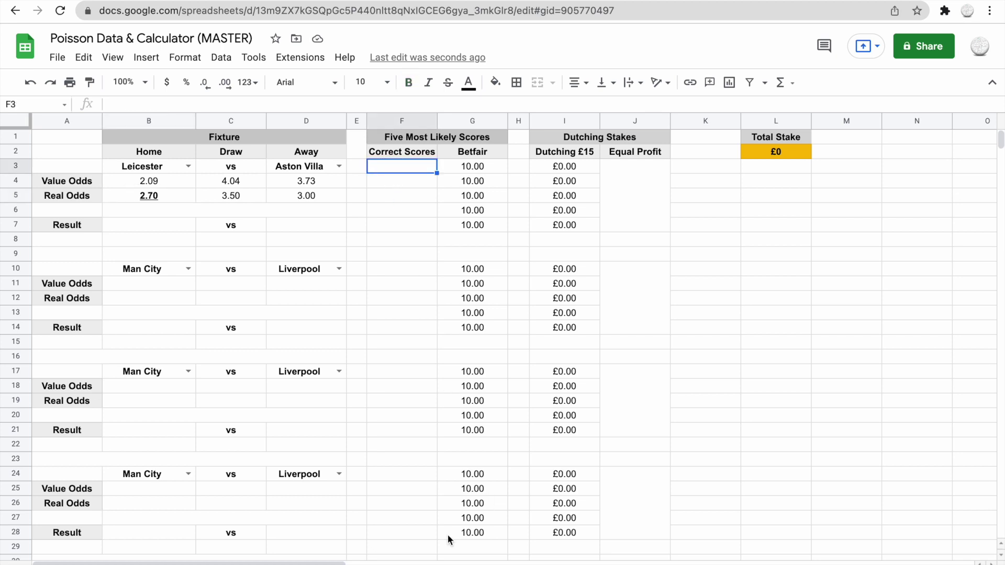
key(ctrl+shift+Page_Down)
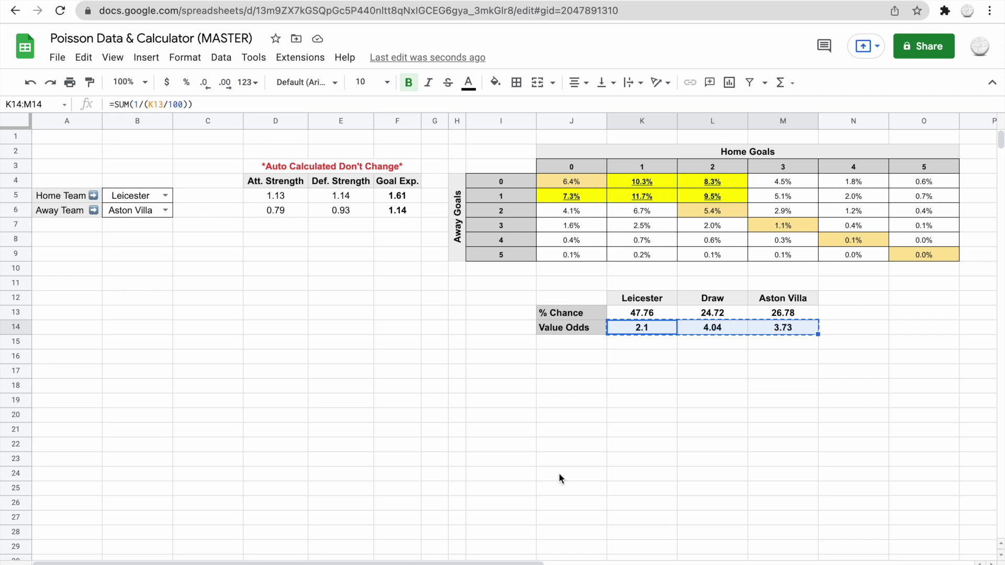
Step: Enter correct scores 1-0 and 2-0 in F3:F4, checking the Poisson grid
key(ctrl+Page_Down)
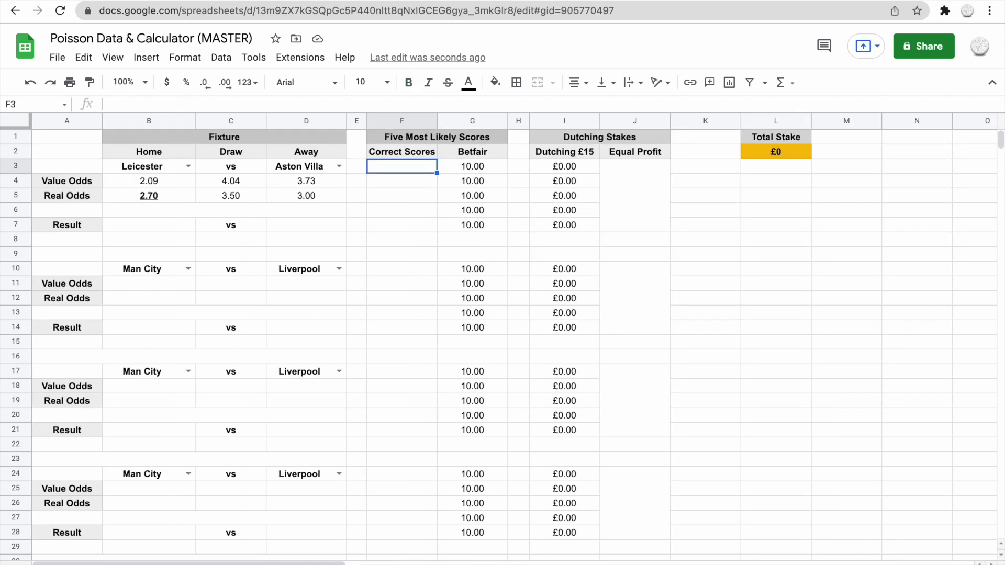
text(1-0)
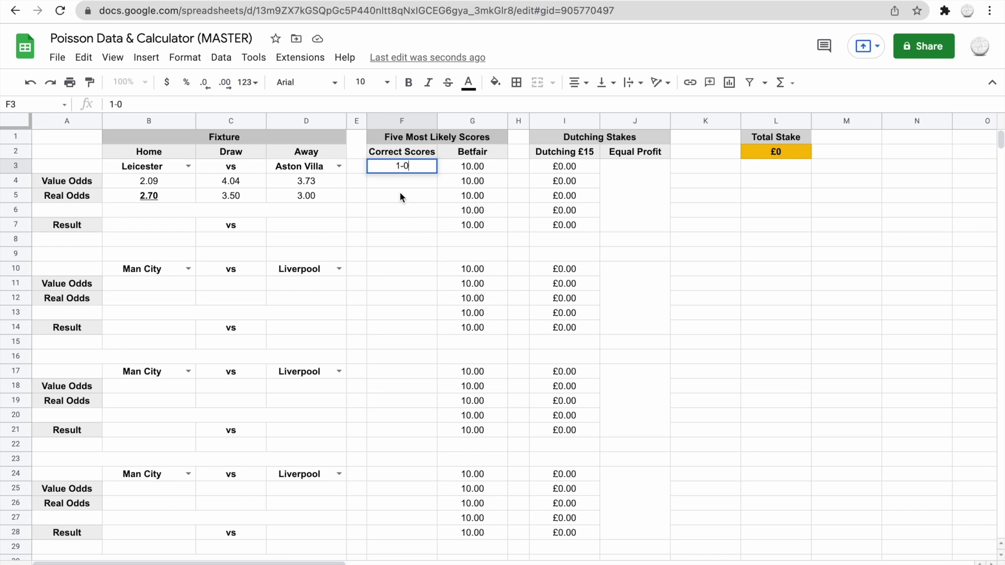
key(Return)
key(ctrl+z)
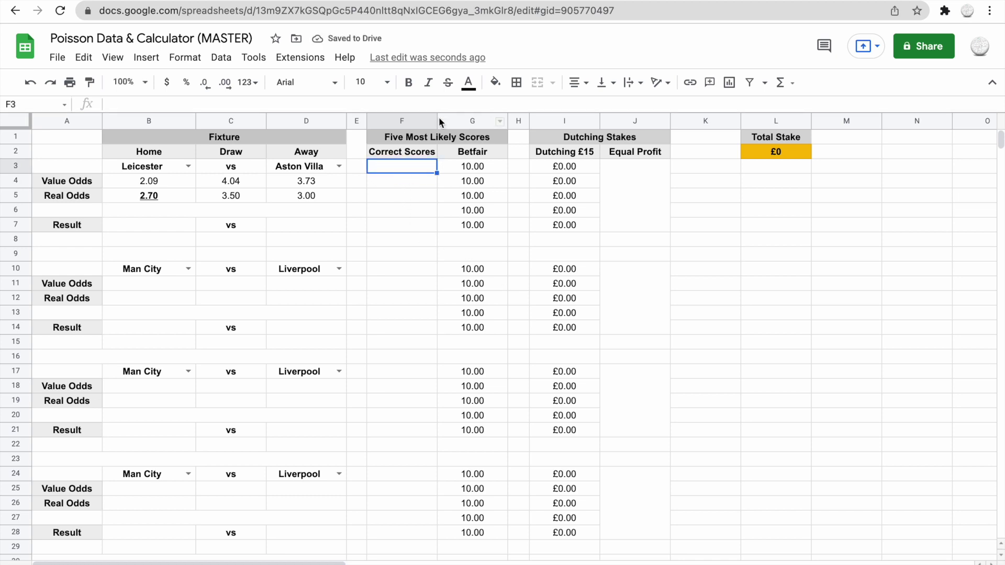
text(1-0)
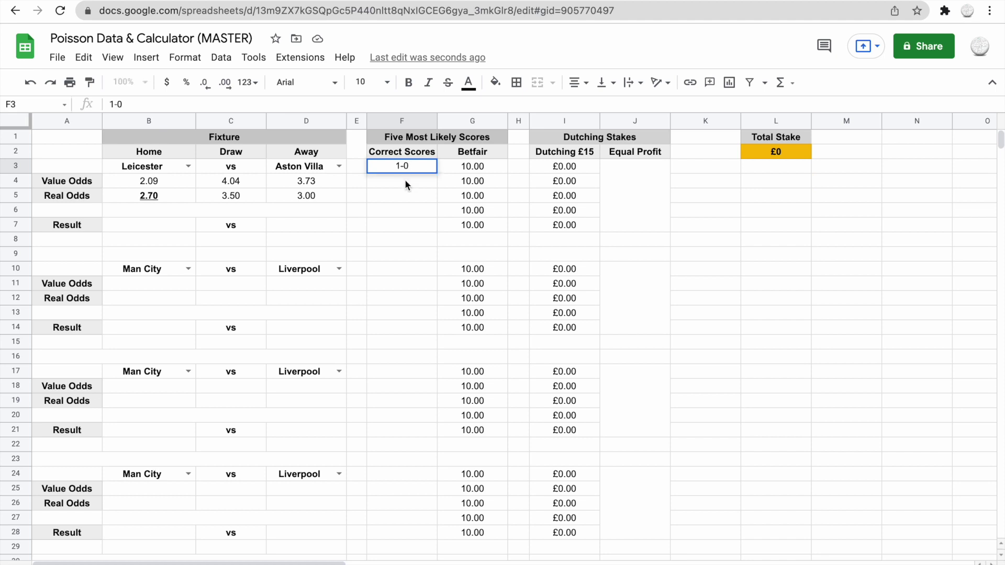
key(Return)
text(2-0)
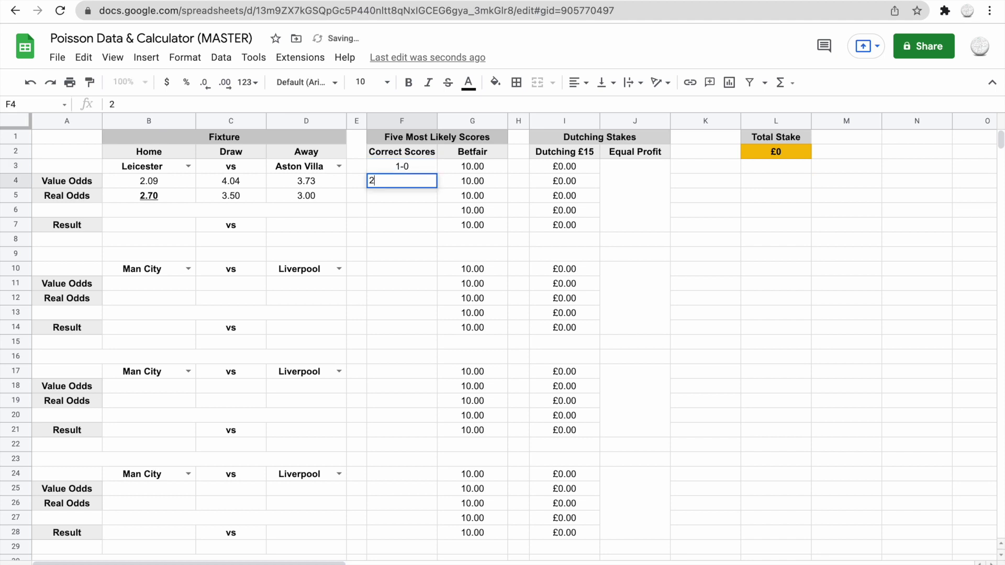
click(411, 198)
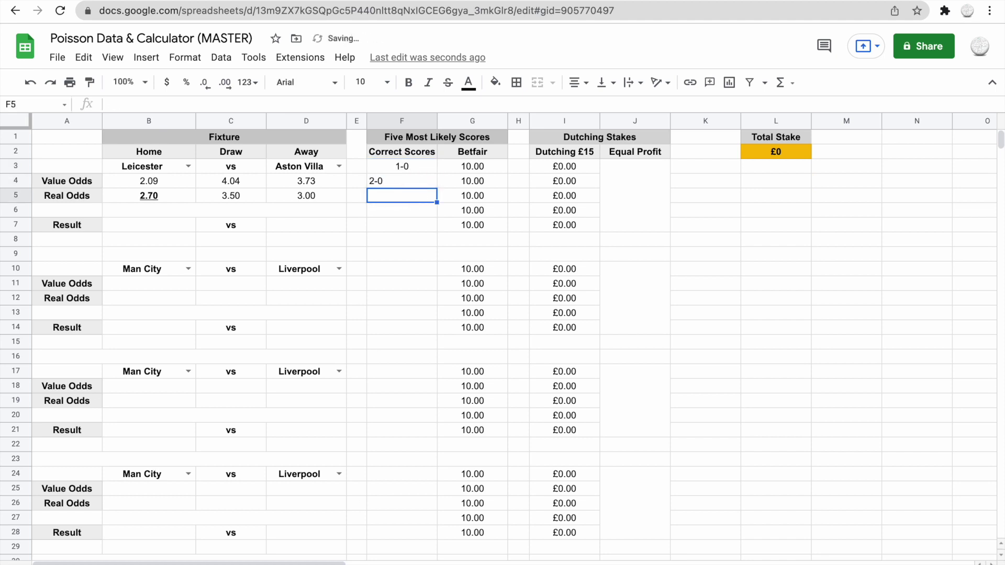
key(ctrl+shift+Page_Up)
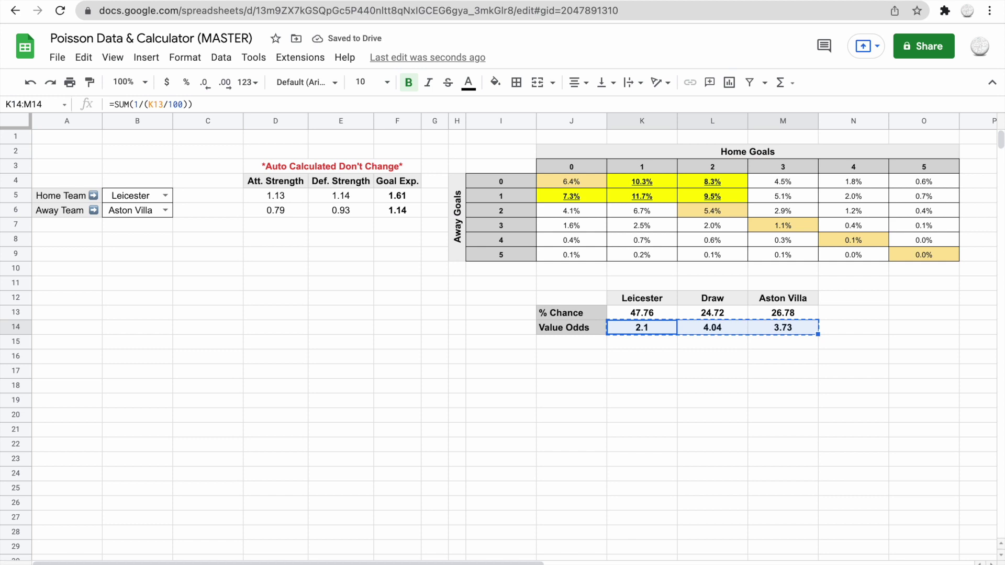
key(ctrl+shift+Page_Down)
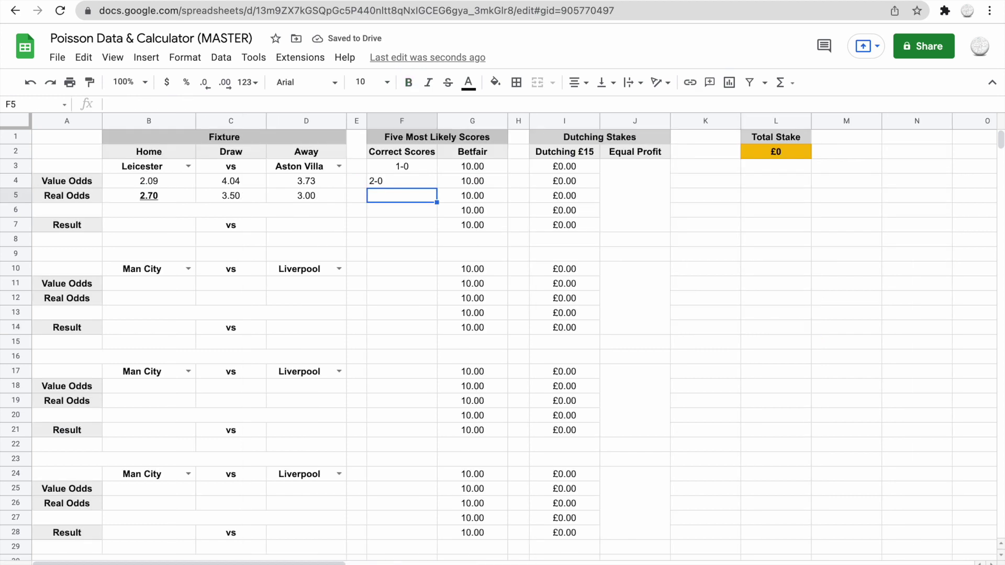
Step: Add scores 0-1 and 1-1, and centre-align column F
text(0-1)
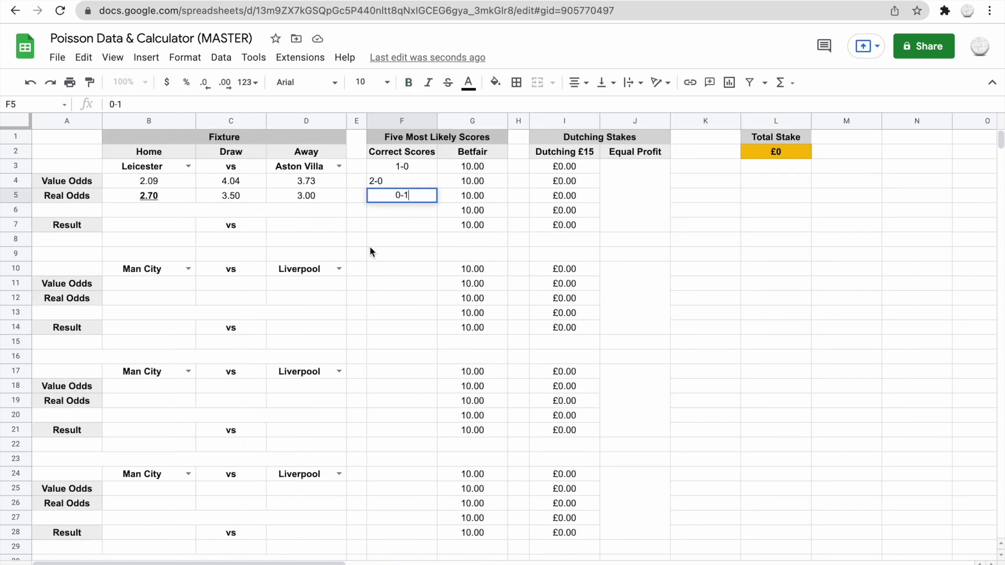
key(Return)
text(1-1)
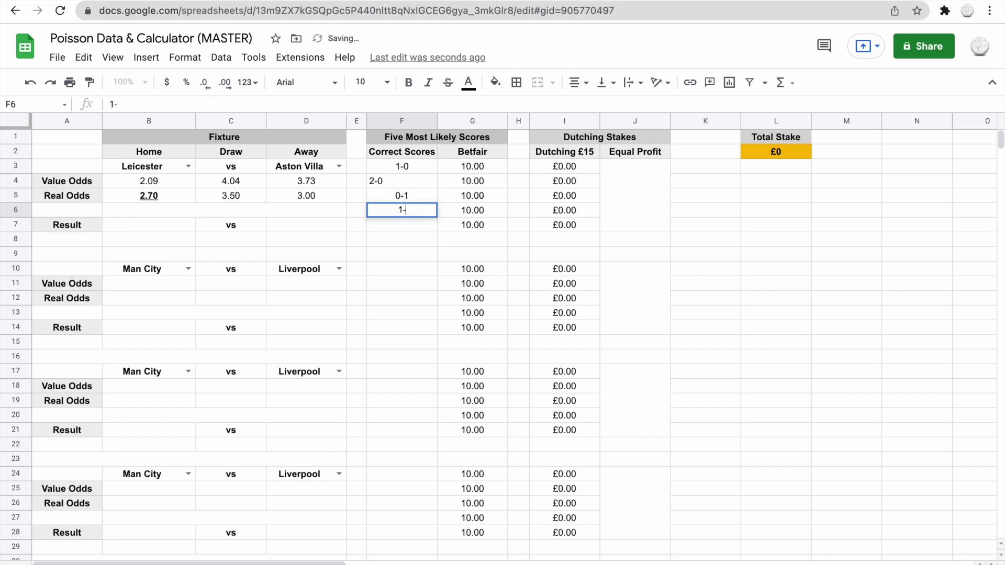
click(405, 121)
click(579, 83)
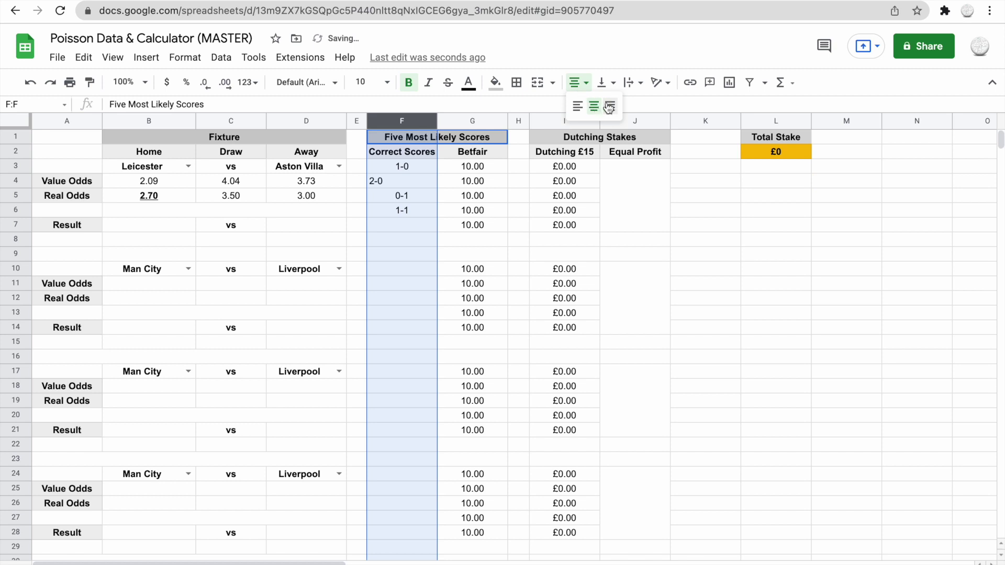
click(610, 105)
click(578, 82)
click(593, 105)
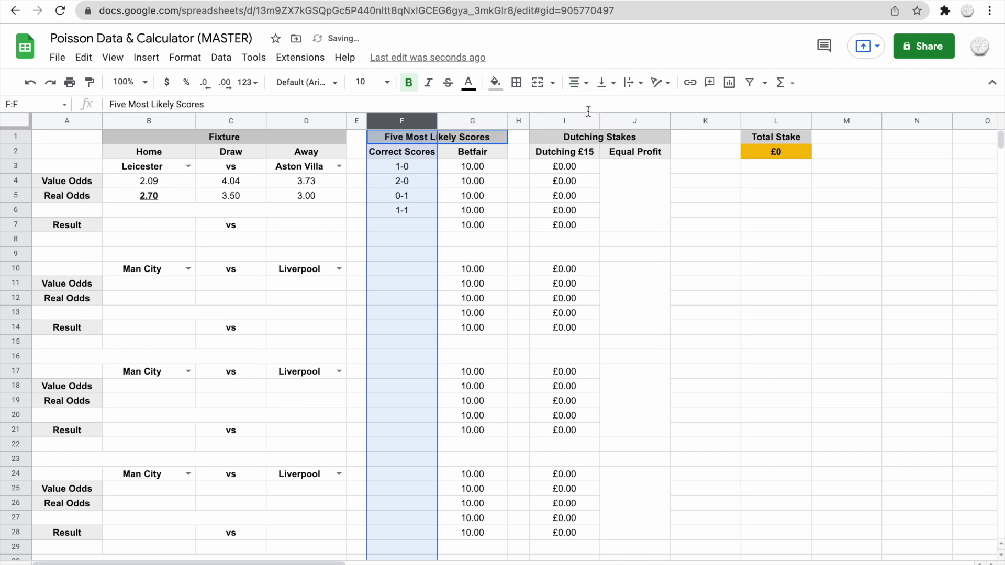
Step: Enter 2-1 as the fifth correct score in F7 after checking the Poisson grid
click(422, 224)
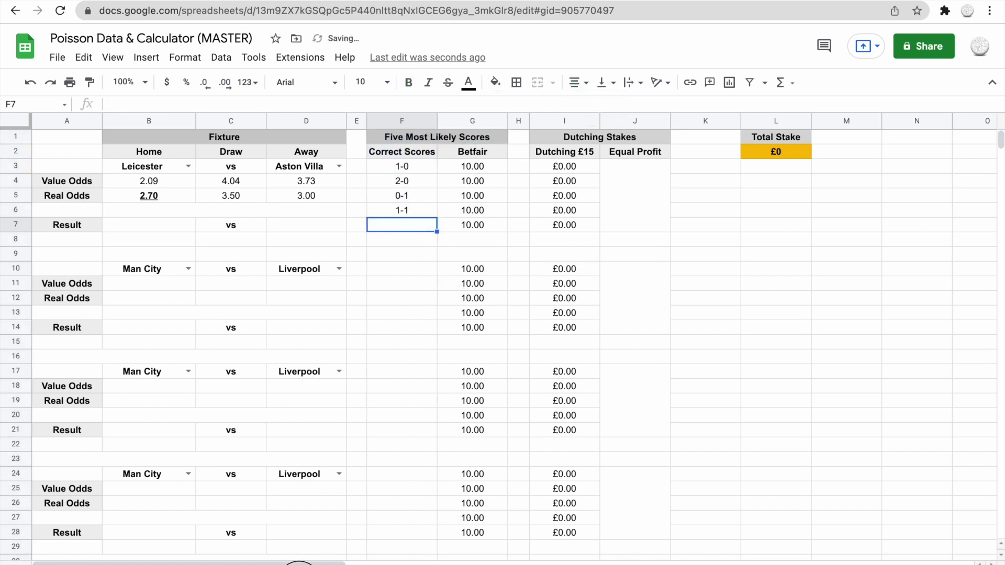
key(ctrl+shift+Page_Up)
key(ctrl+shift+Page_Down)
text(2-1)
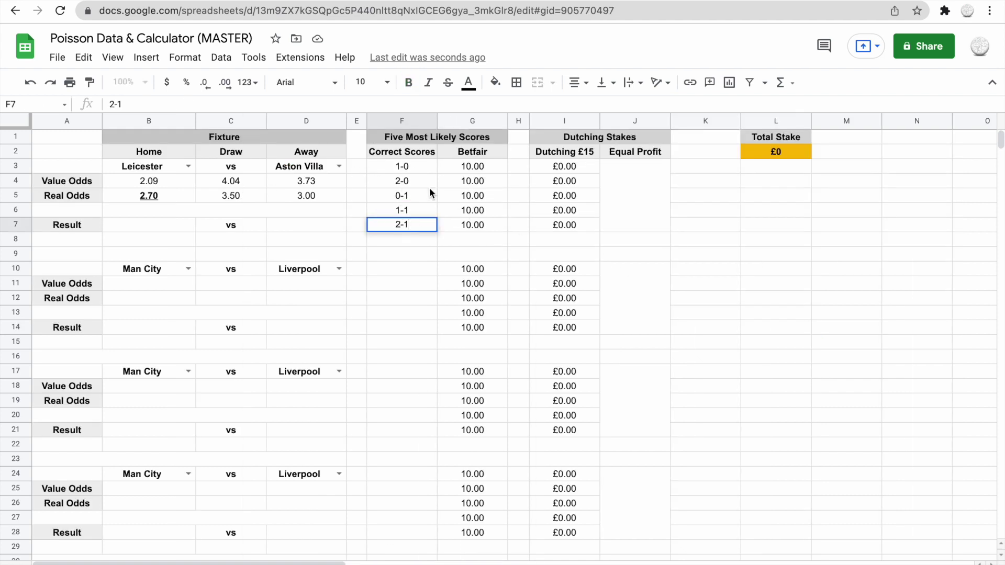
click(462, 170)
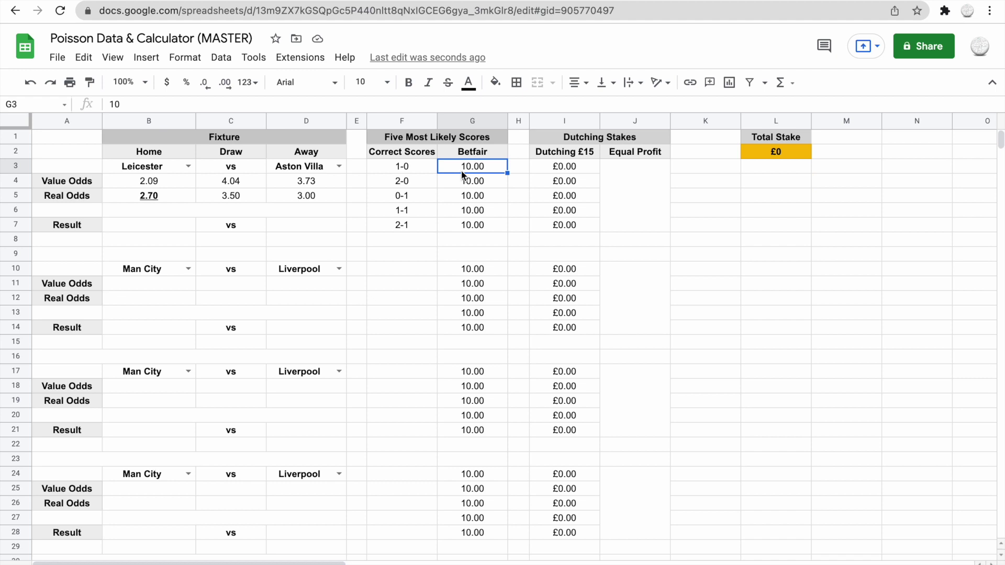
Step: Enter Betfair odds 9, 10, 11, 12 and 13 against the five correct scores
text(9)
key(Return)
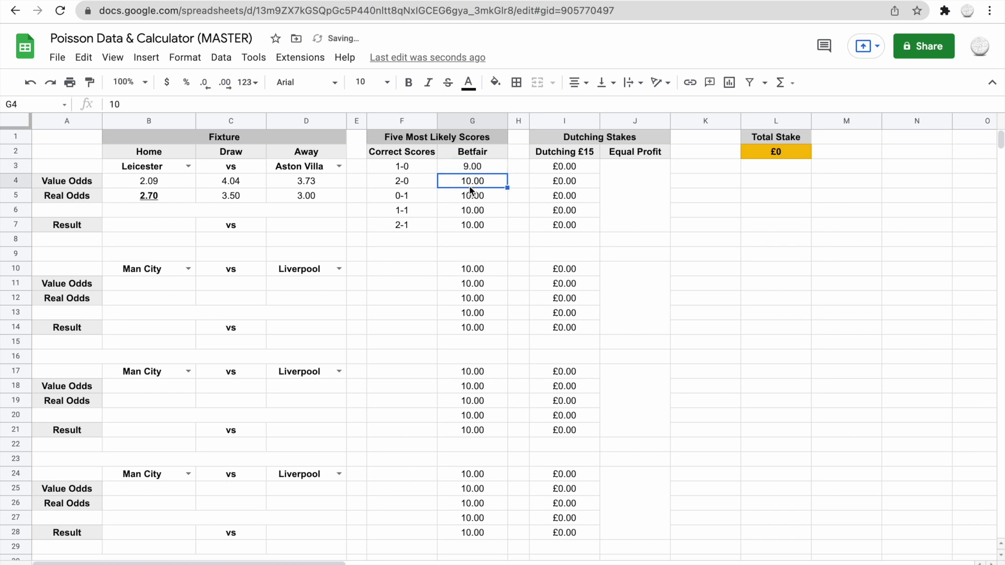
text(10)
key(Return)
text(11)
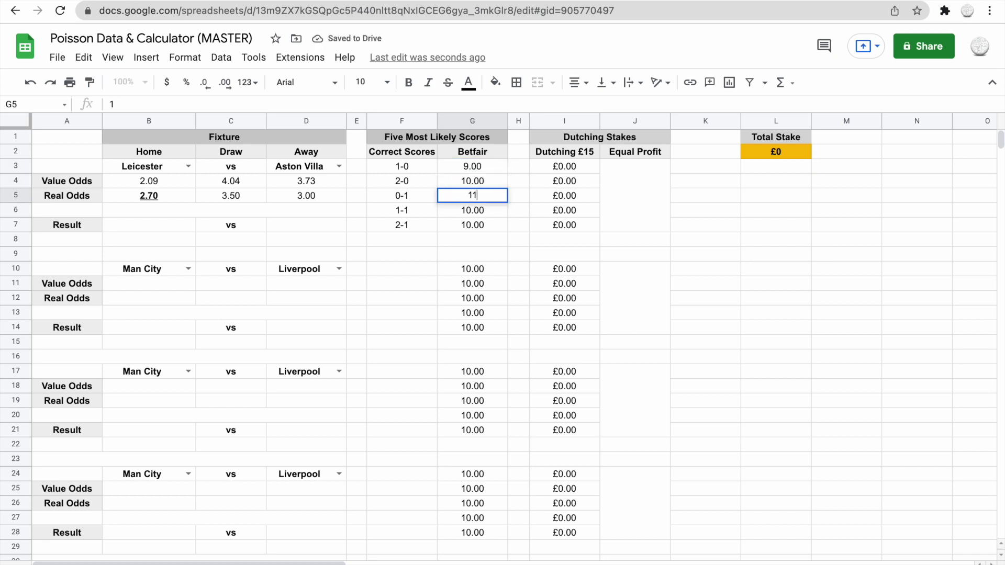
key(Return)
text(12)
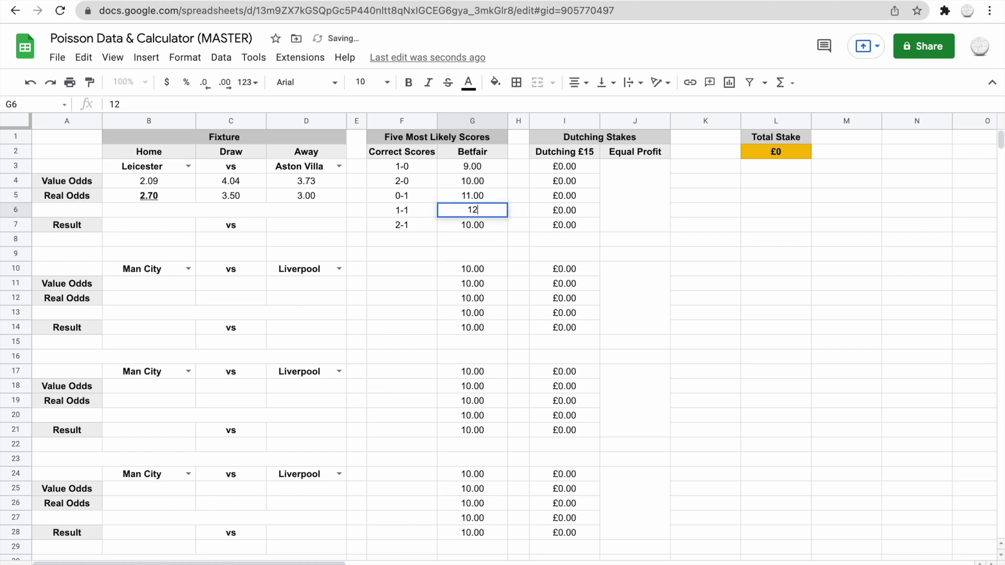
key(Return)
text(1)
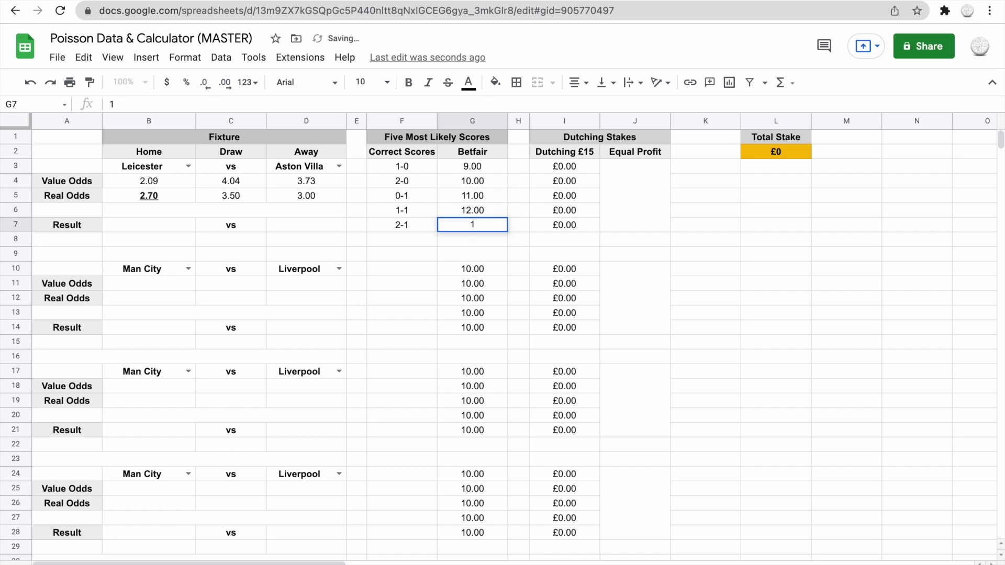
text(3)
key(Tab)
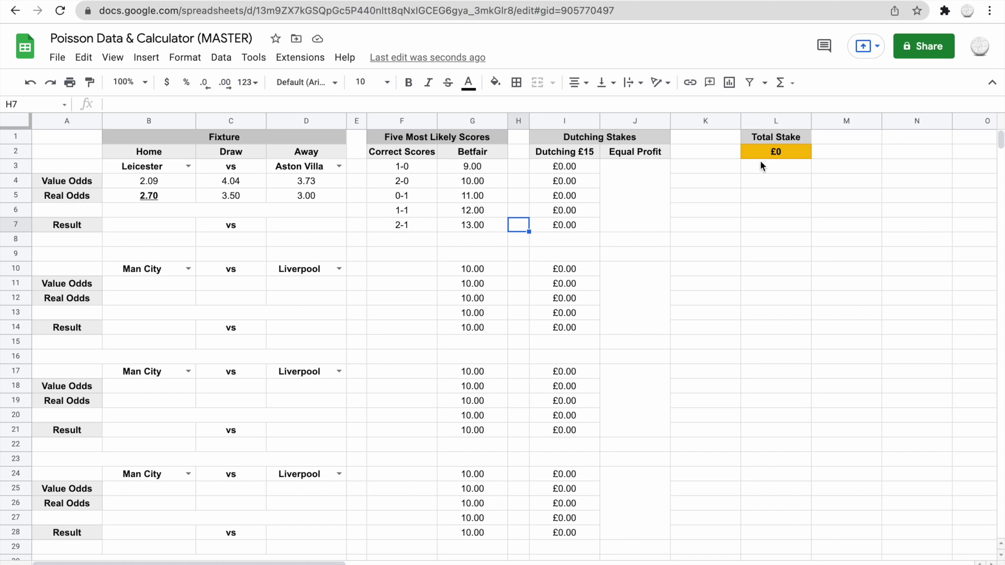
click(782, 155)
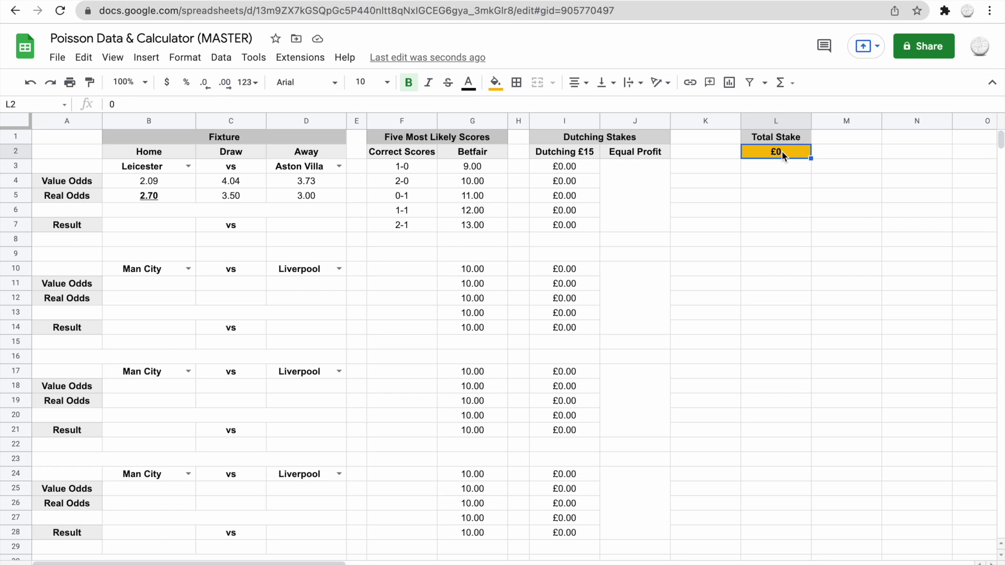
Step: Set the Total Stake in L2 to £20, then change it to £30
text(20)
key(Tab)
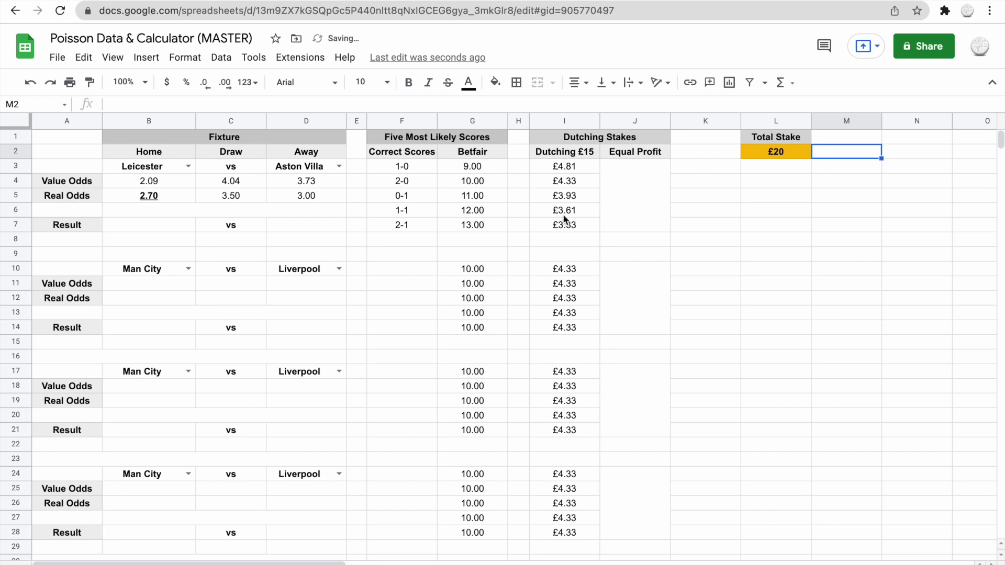
click(787, 158)
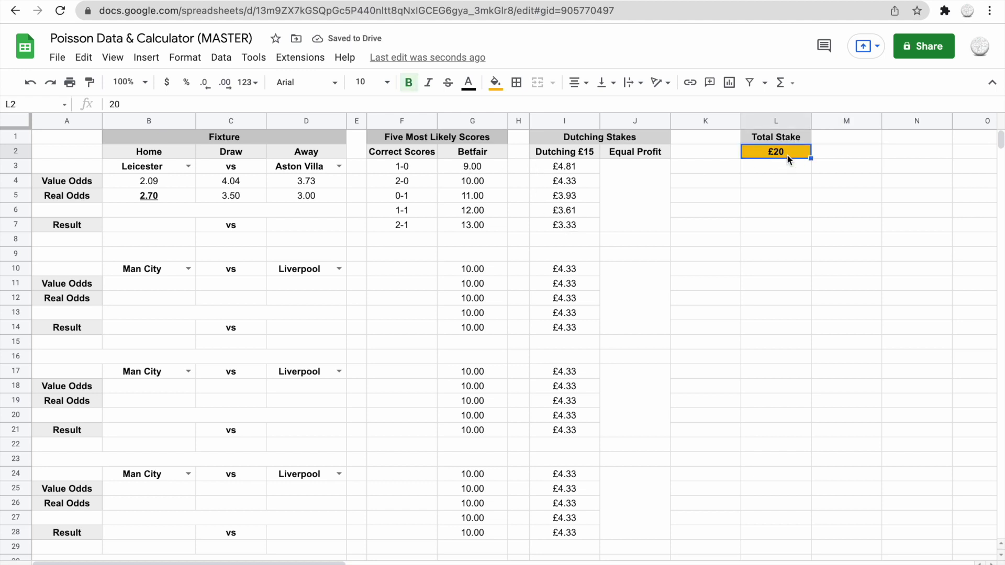
text(30)
key(Tab)
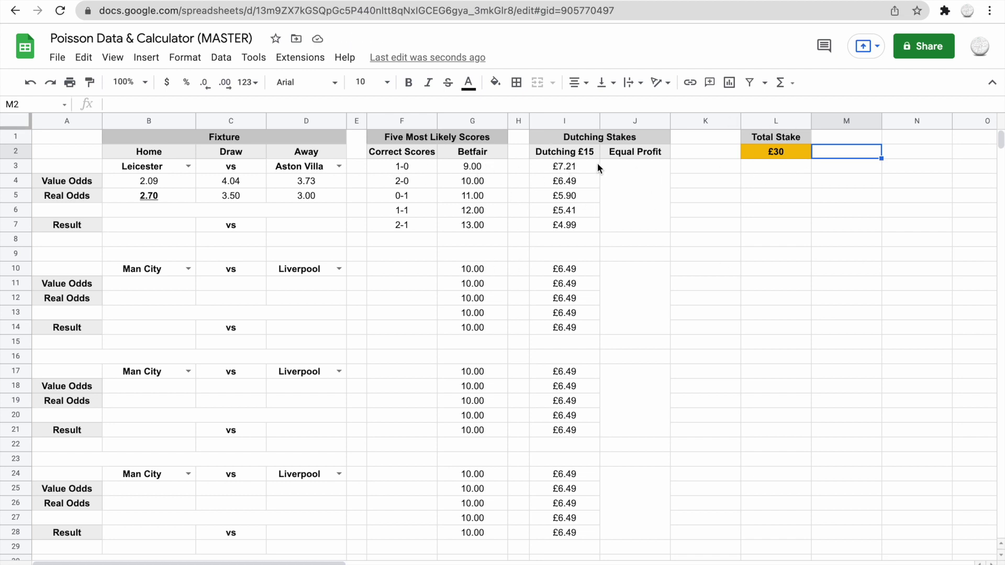
click(637, 176)
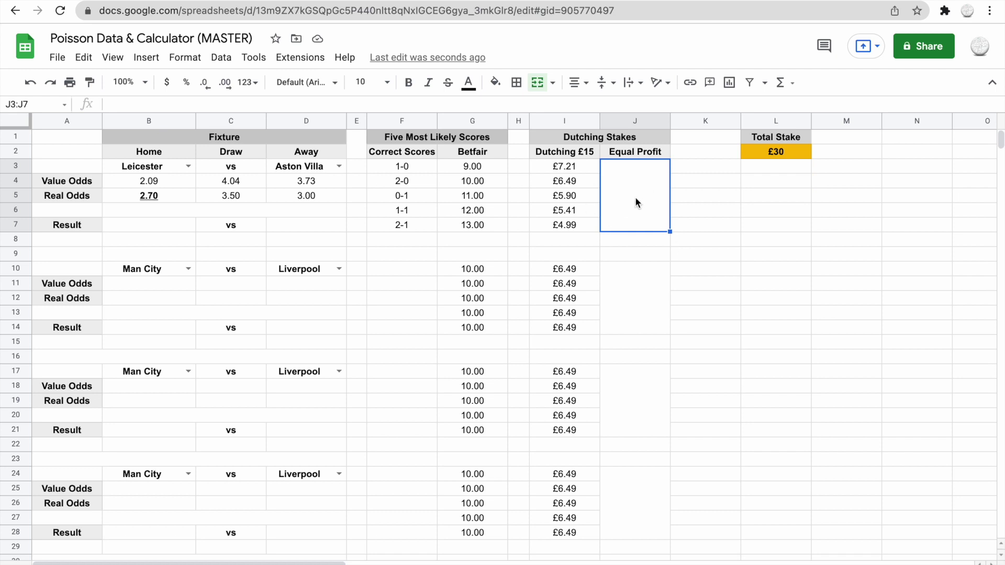
click(338, 268)
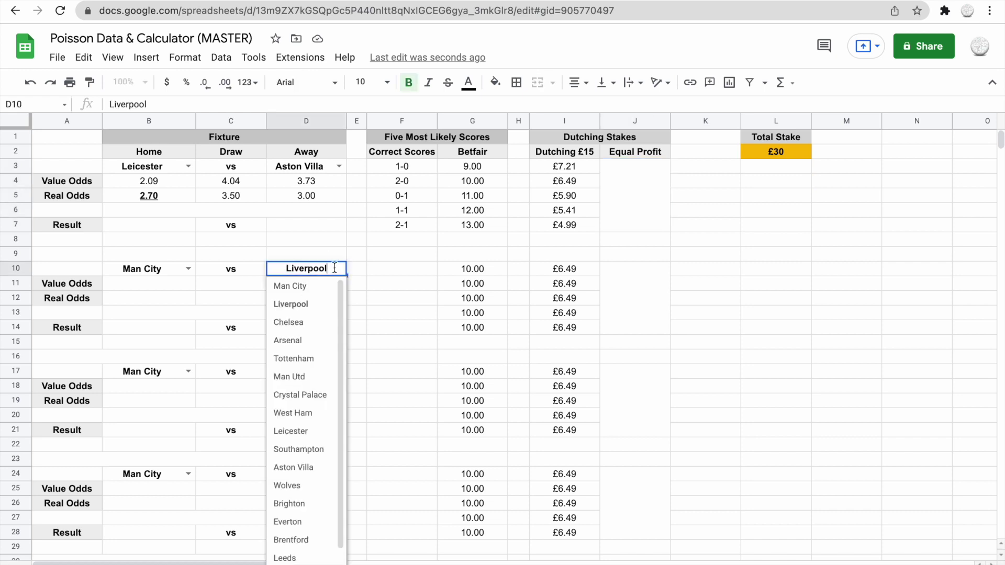
click(631, 318)
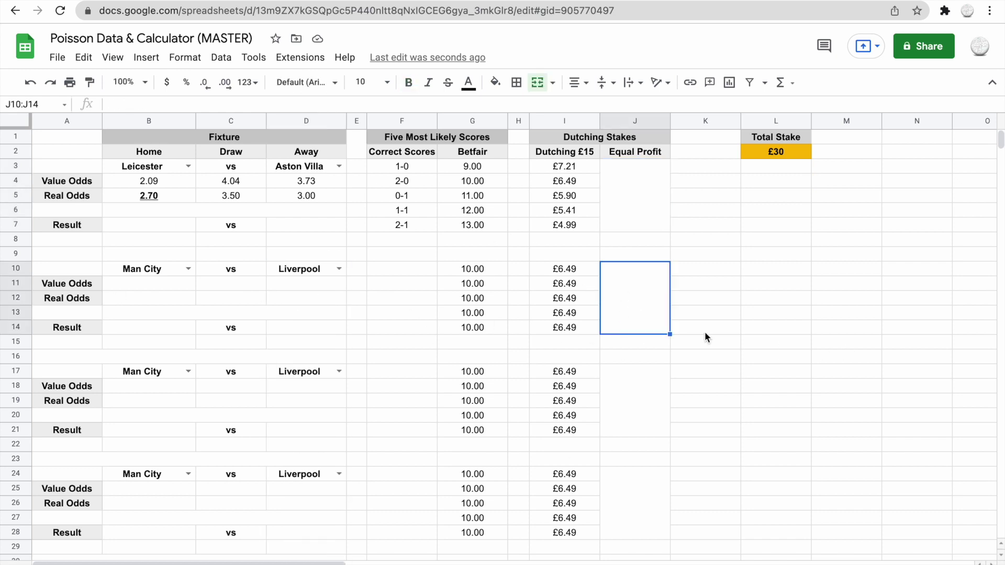
click(696, 314)
scroll(875, 312, right, 10)
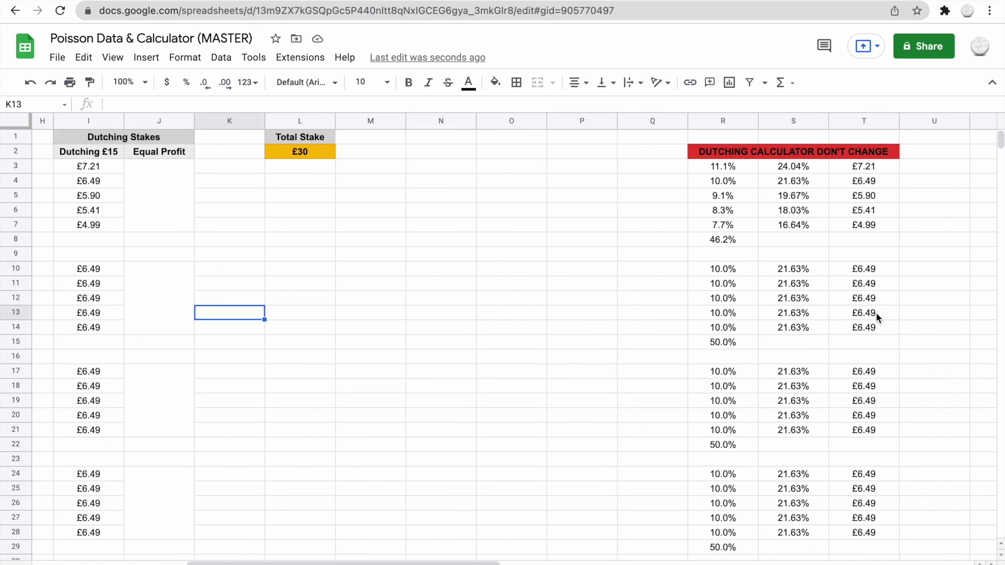
scroll(876, 312, right, 1)
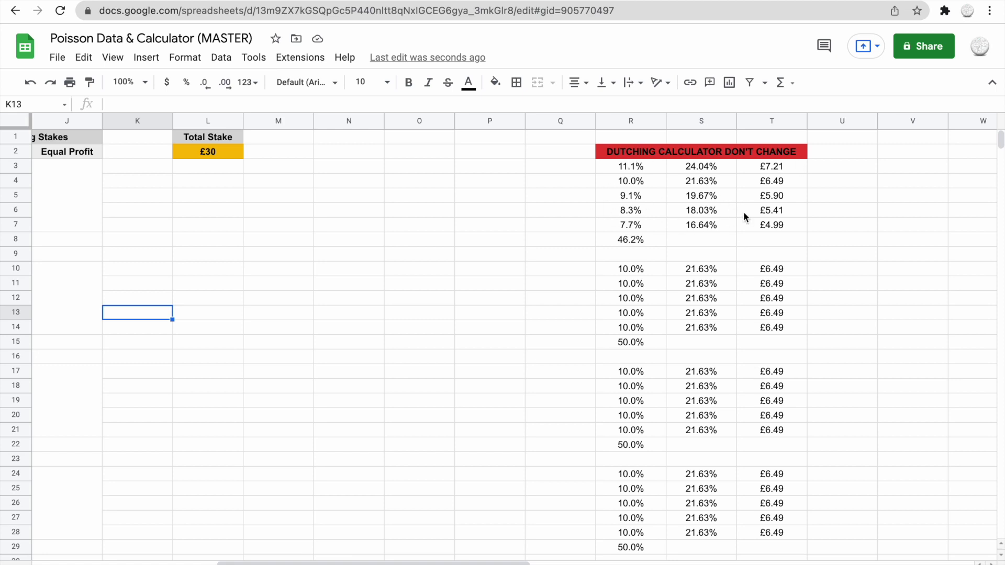
scroll(690, 350, down, 3)
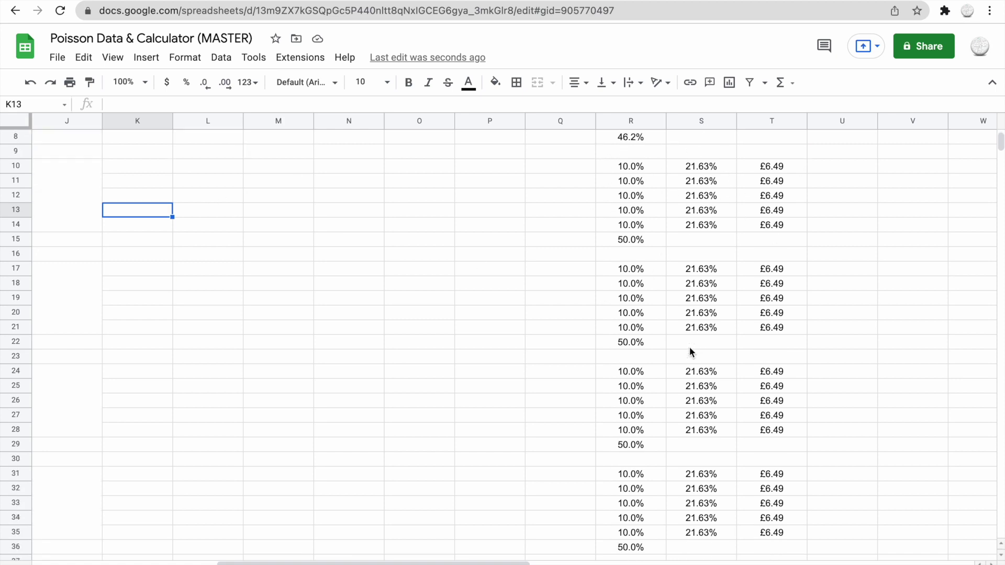
scroll(690, 352, down, 12)
scroll(690, 352, left, 2)
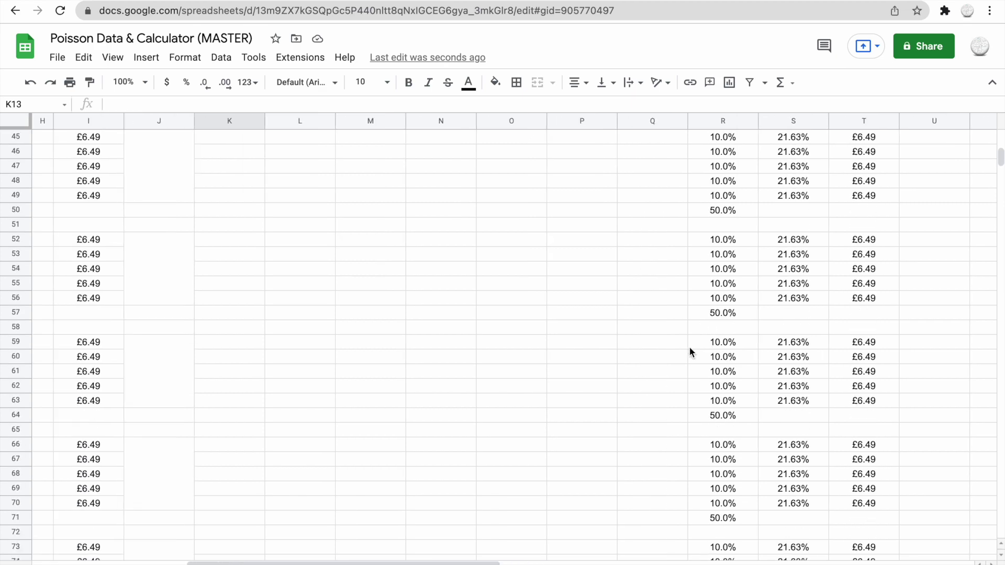
scroll(690, 347, left, 3)
scroll(689, 345, up, 6)
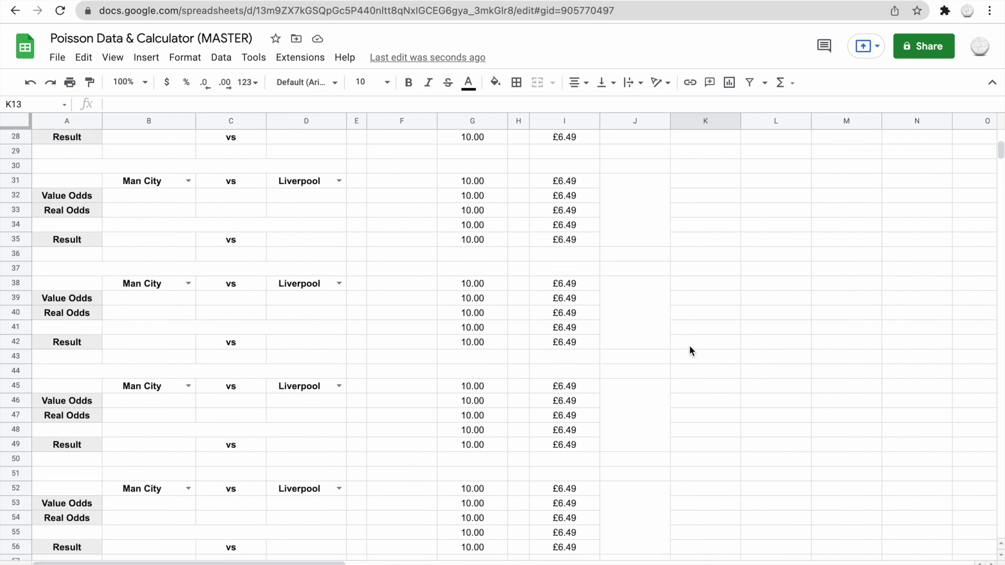
scroll(689, 346, up, 9)
scroll(690, 345, right, 10)
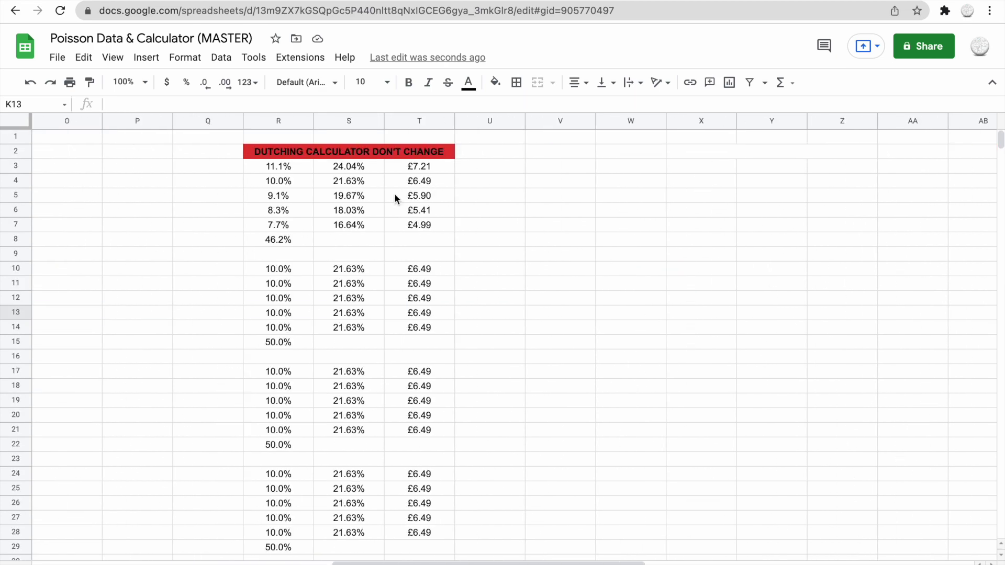
click(395, 195)
click(391, 268)
click(388, 373)
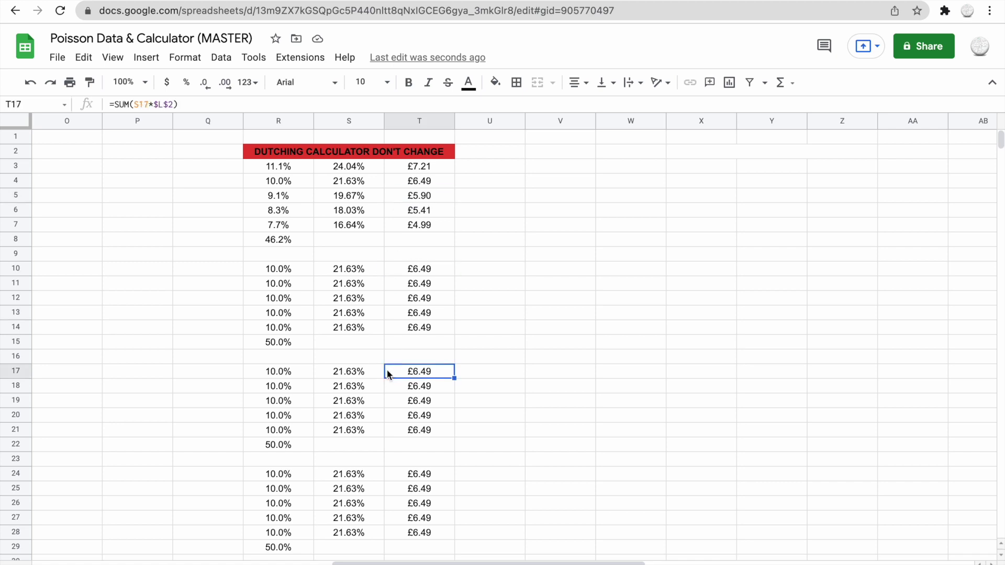
key(alt+Down)
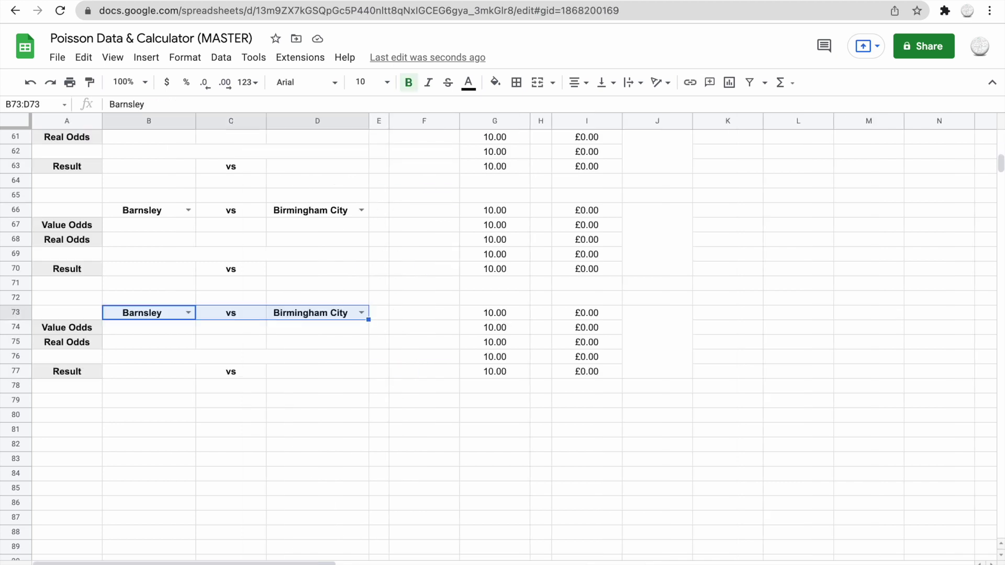
scroll(695, 431, right, 20)
scroll(696, 430, up, 12)
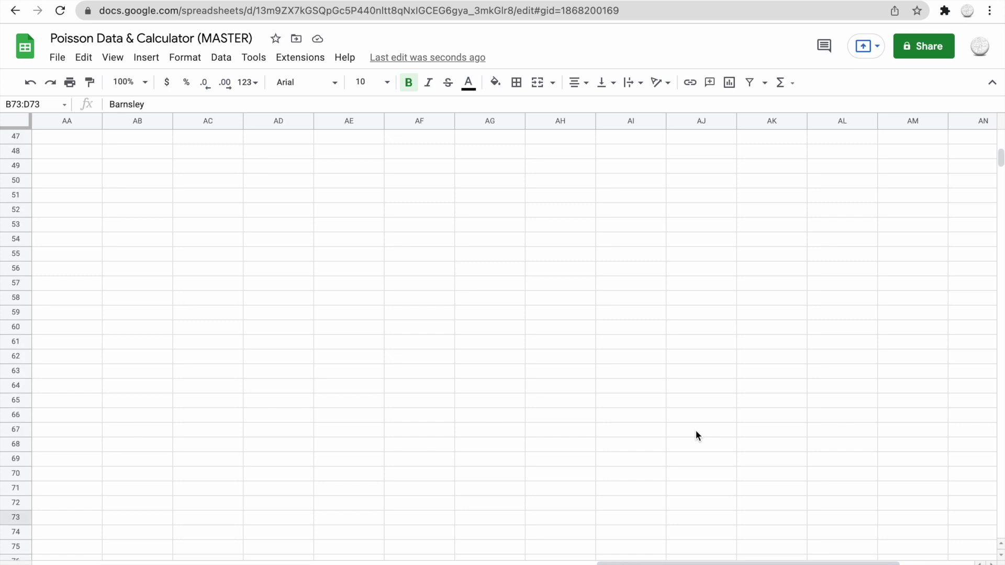
scroll(695, 430, left, 5)
scroll(695, 431, left, 10)
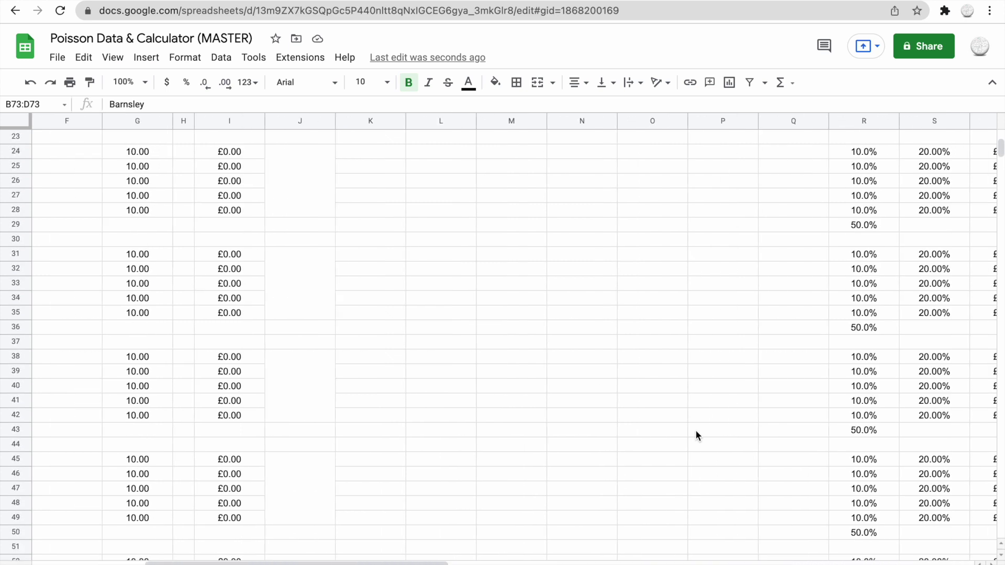
scroll(696, 430, up, 5)
scroll(696, 430, up, 2)
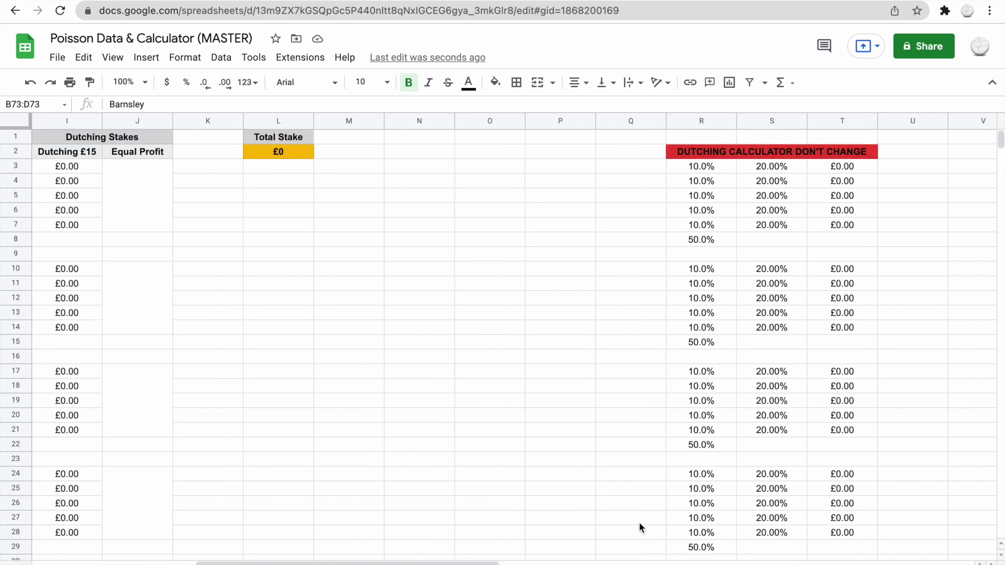
key(ctrl+shift+Page_Down)
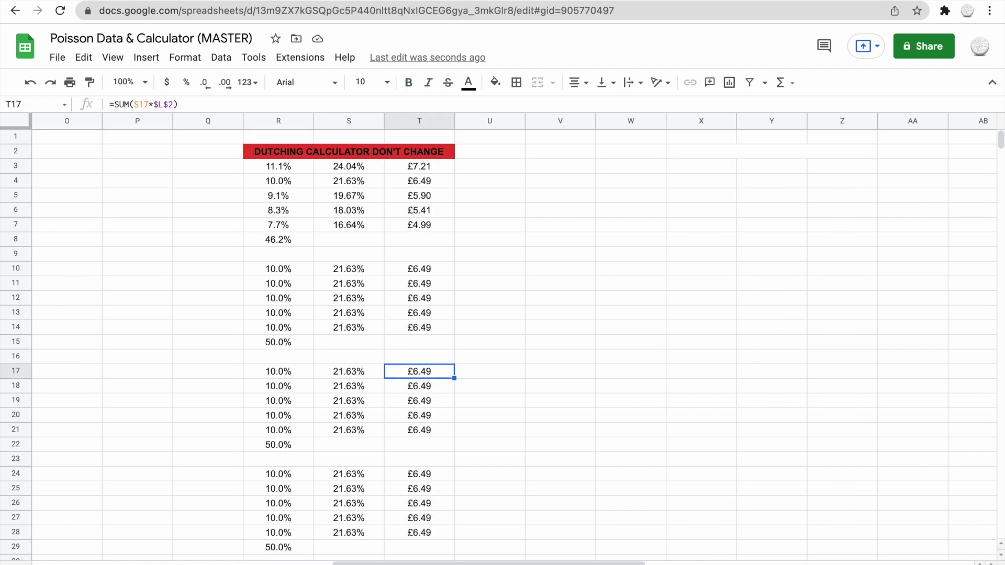
scroll(272, 423, left, 10)
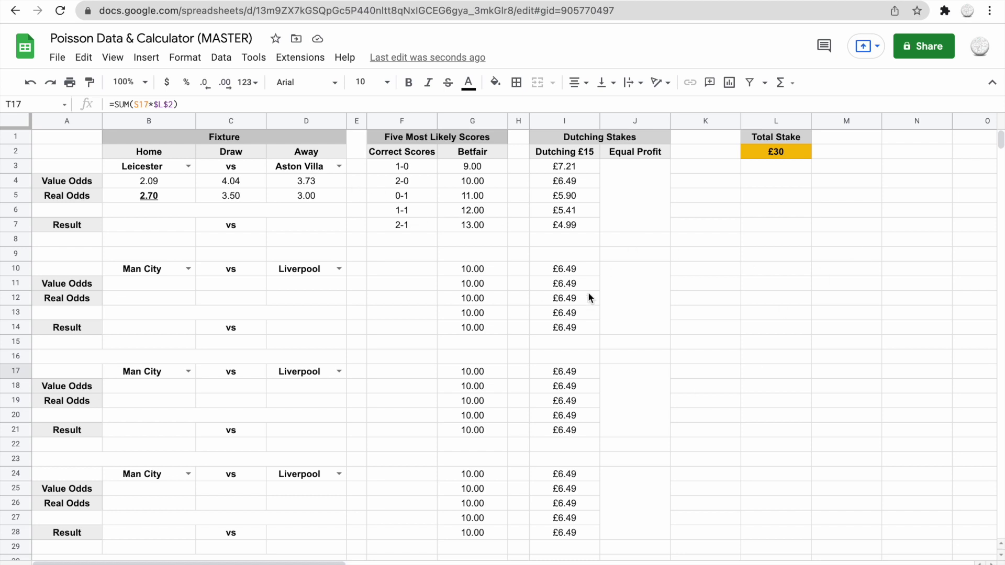
scroll(890, 232, right, 10)
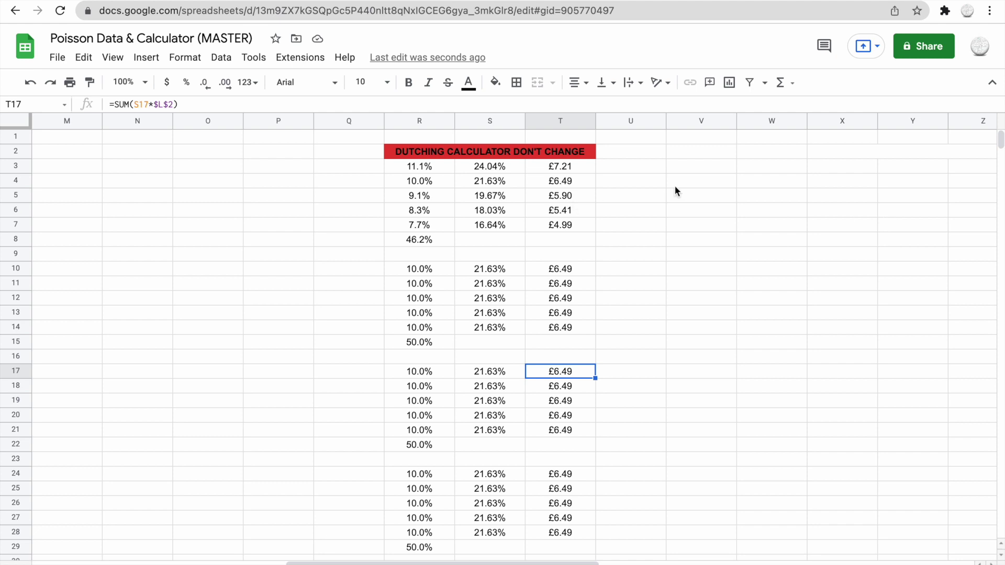
scroll(674, 186, left, 4)
scroll(237, 196, left, 6)
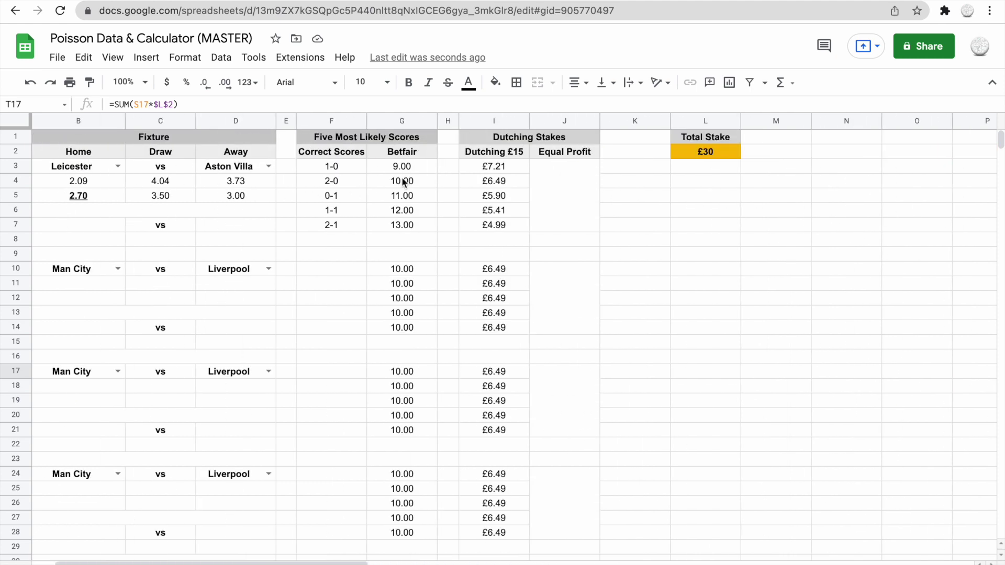
scroll(733, 234, right, 5)
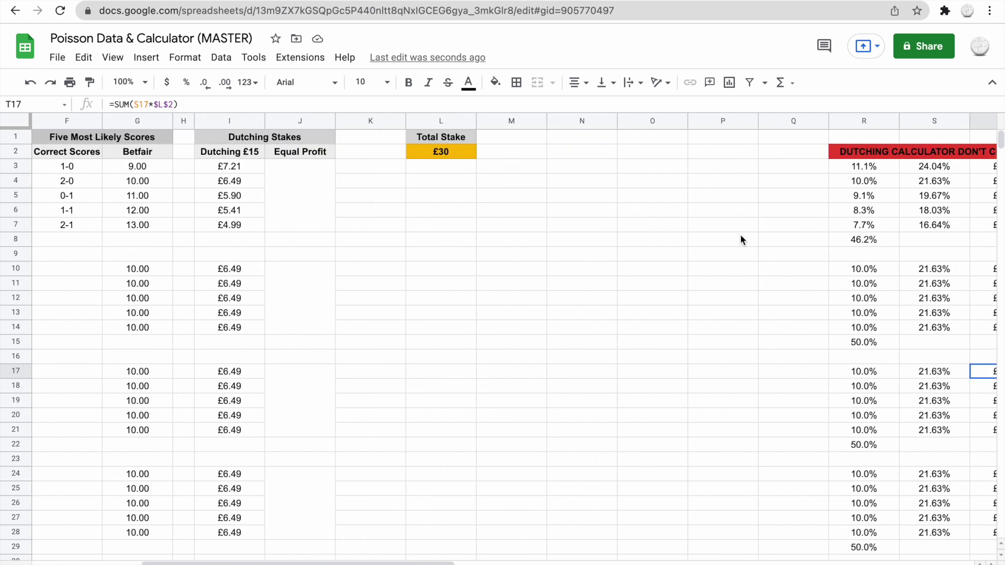
scroll(794, 218, right, 1)
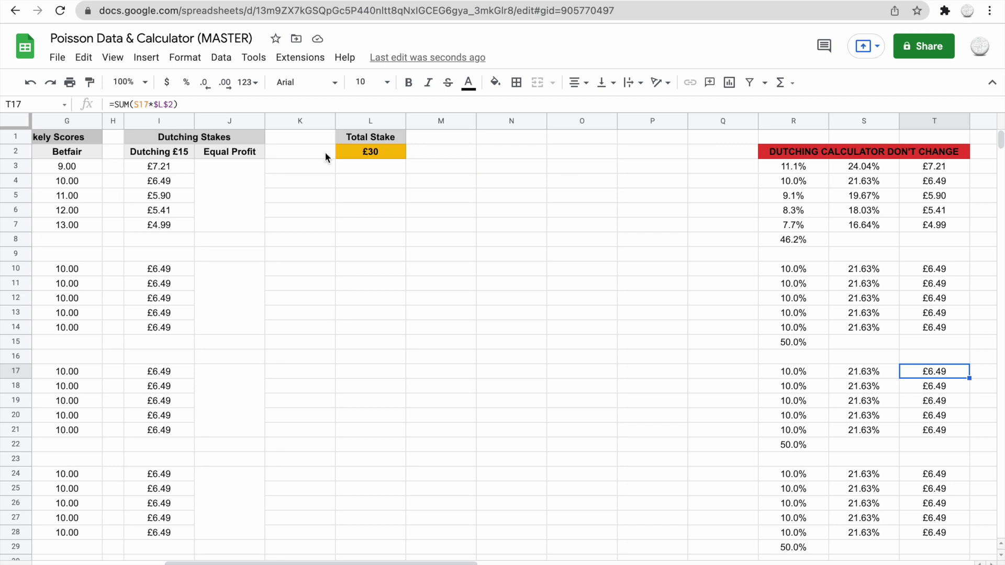
click(231, 183)
Step: Enter =SUM(T3*G3-L2) in the merged Equal Profit cell J3:J7, giving £34.90
scroll(231, 183, right, 1)
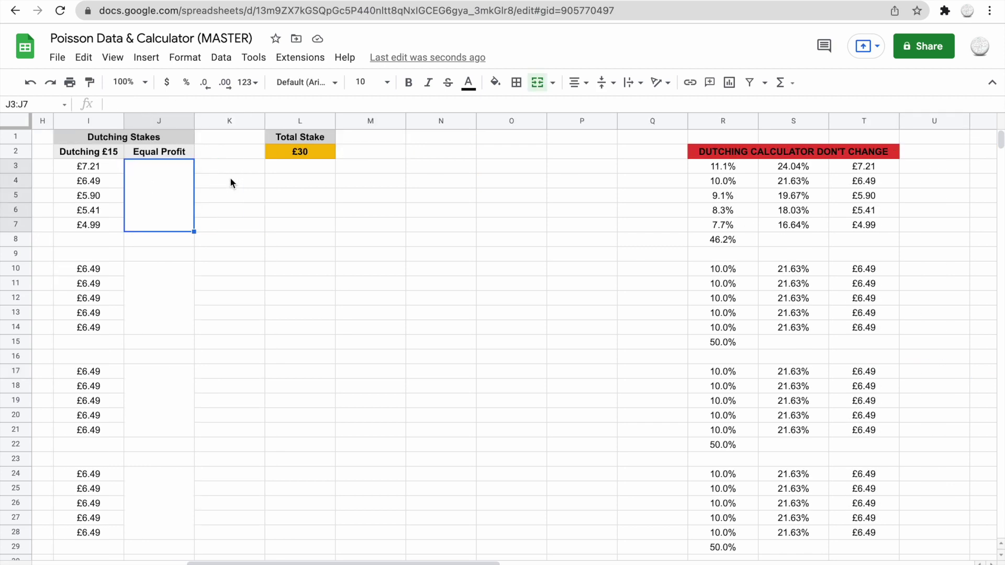
text(=)
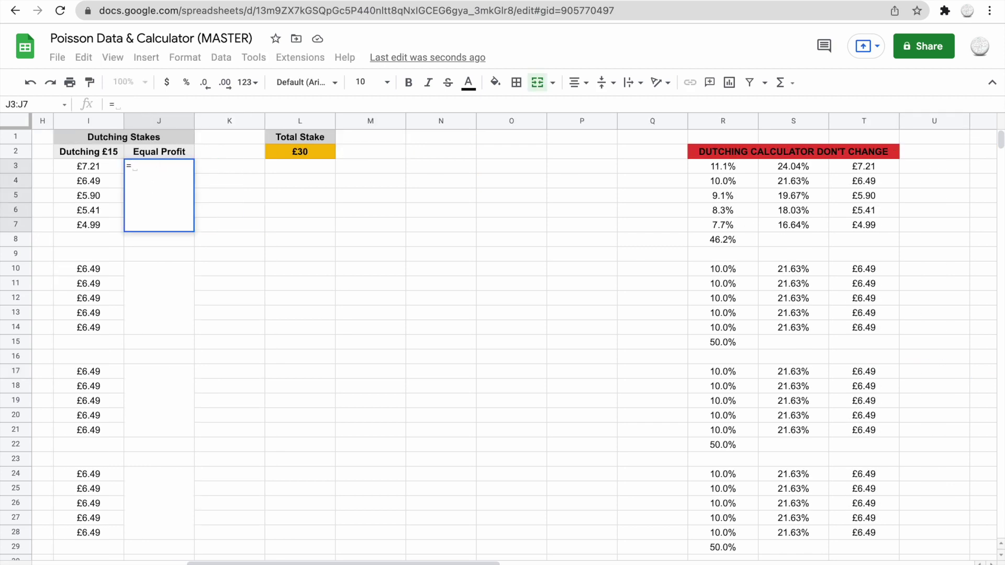
text(SUM)
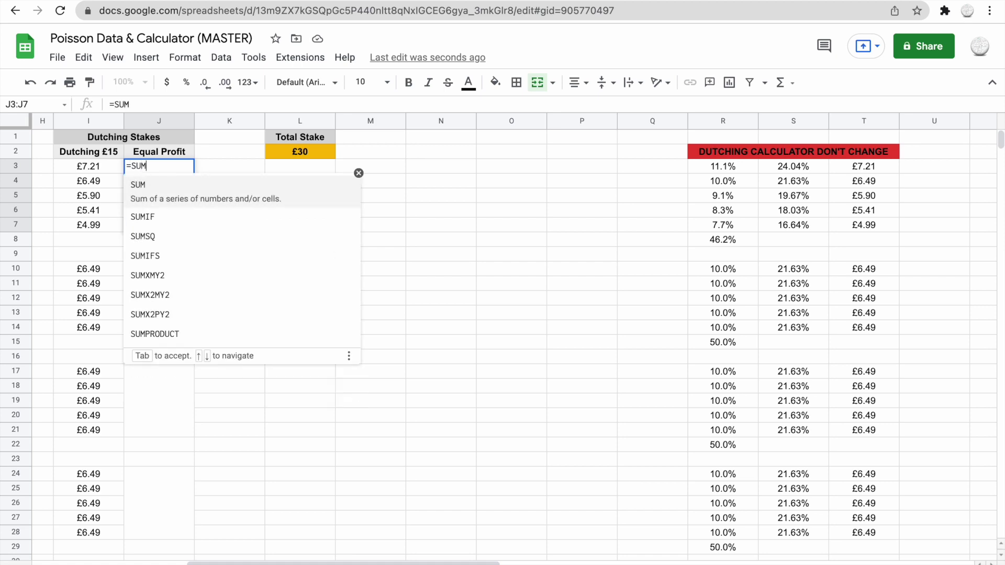
text(()
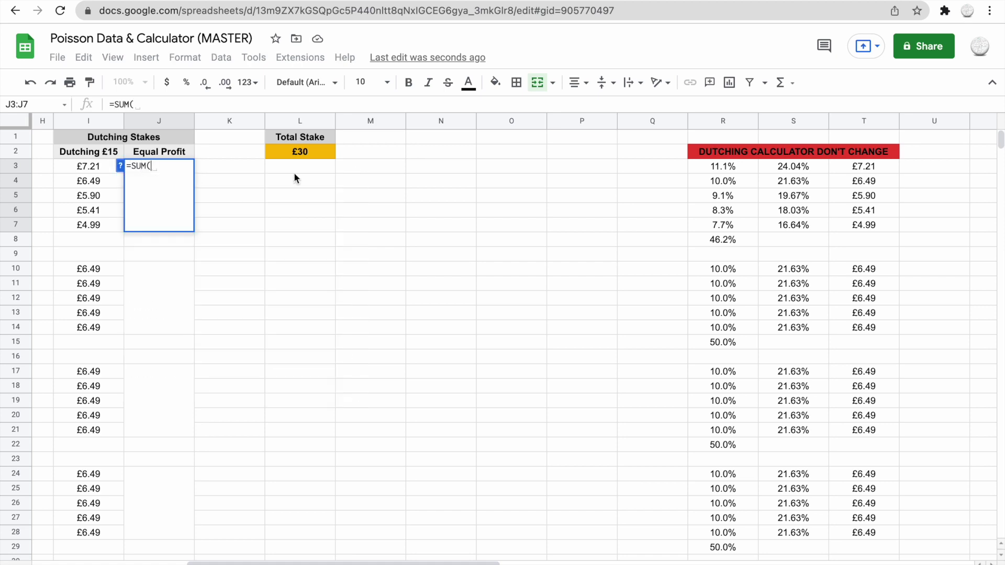
click(881, 167)
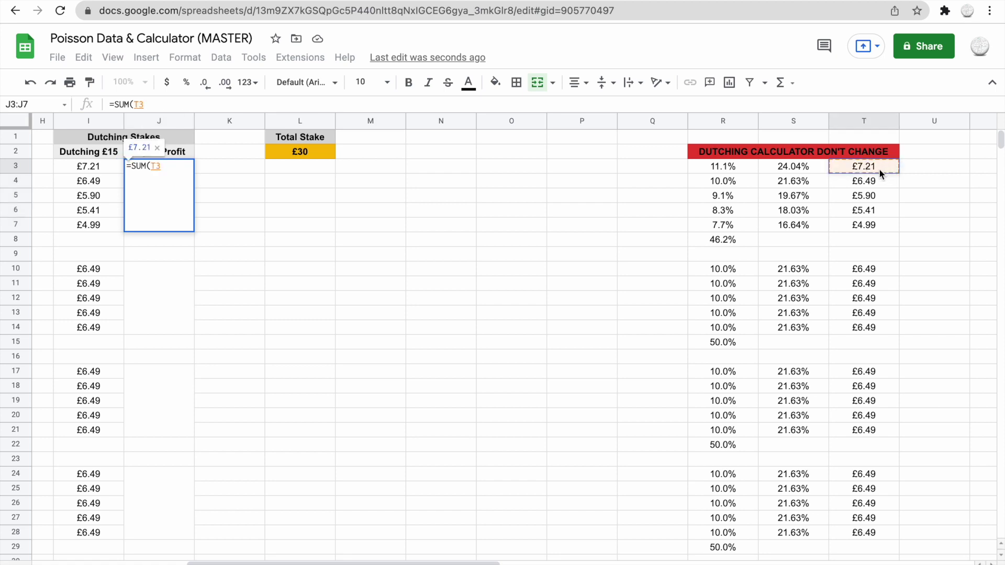
text(*)
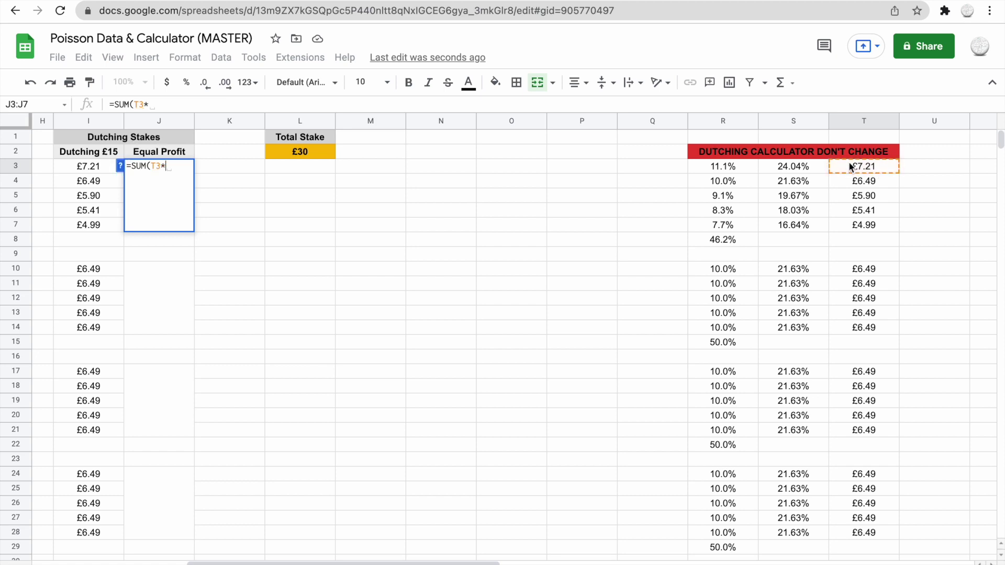
scroll(309, 176, left, 5)
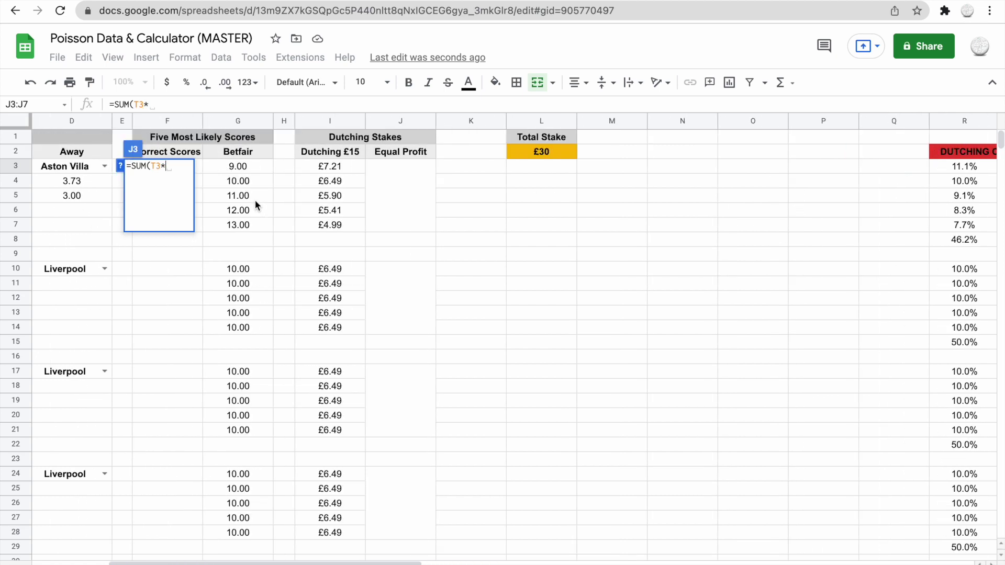
click(264, 166)
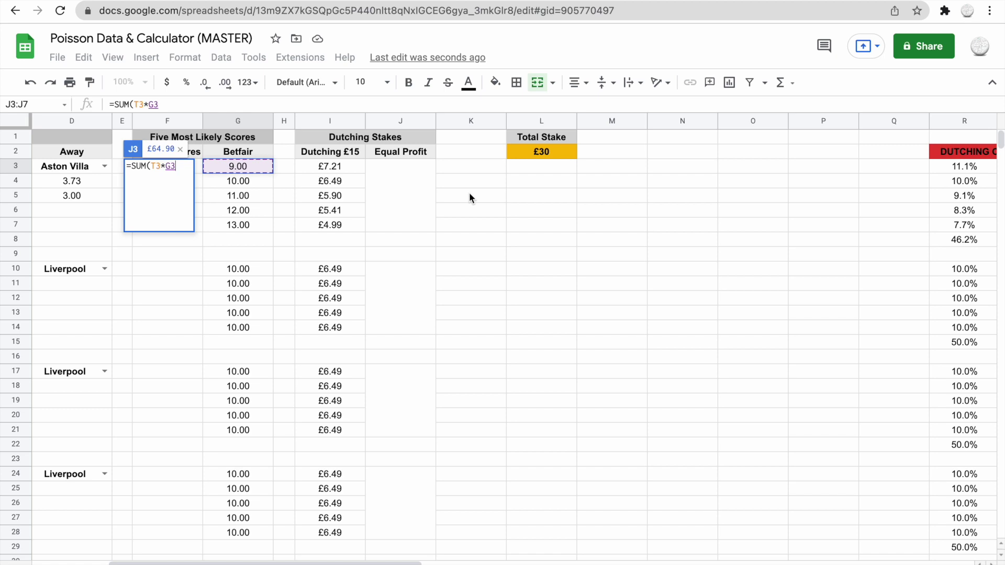
text(-)
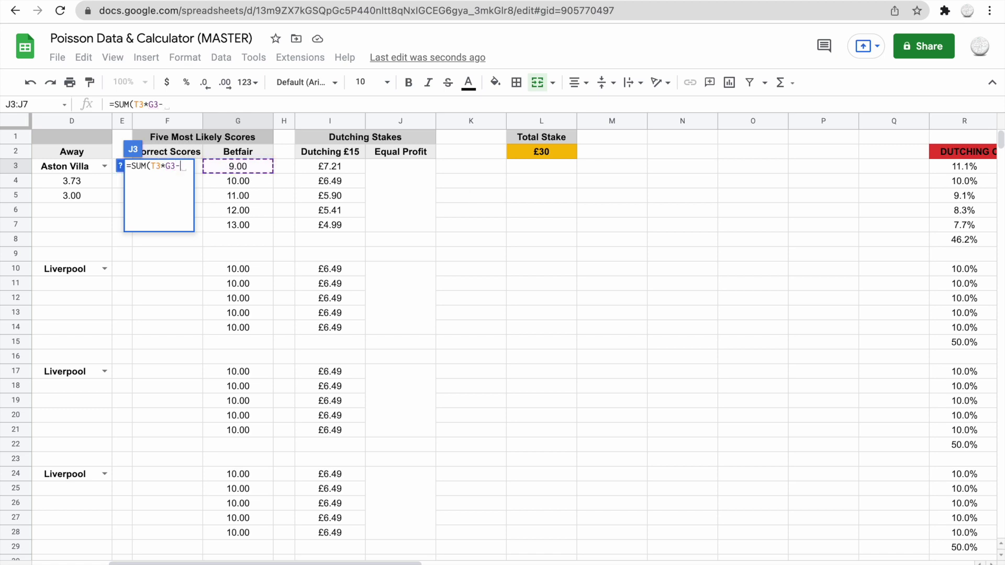
click(562, 150)
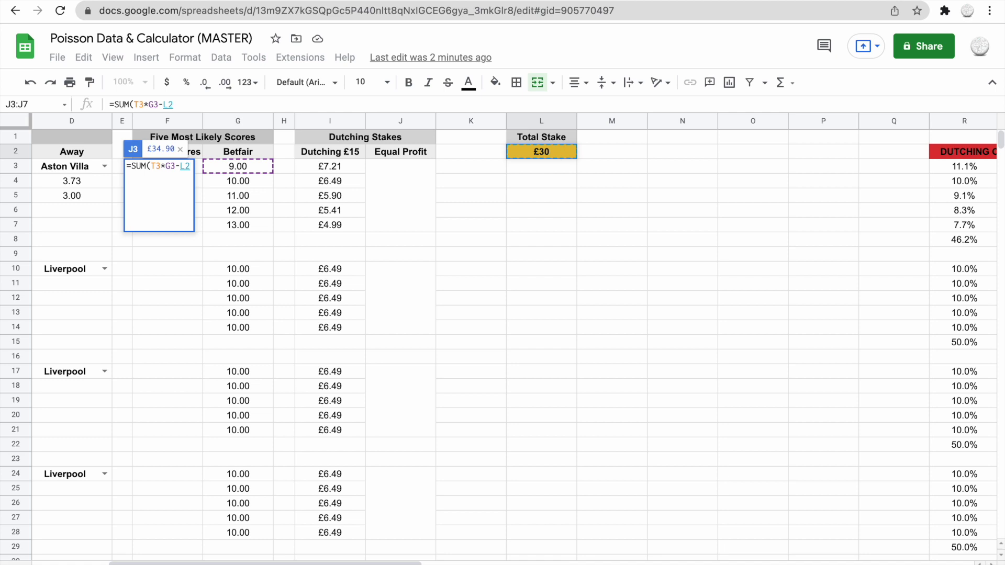
text())
key(Return)
click(681, 241)
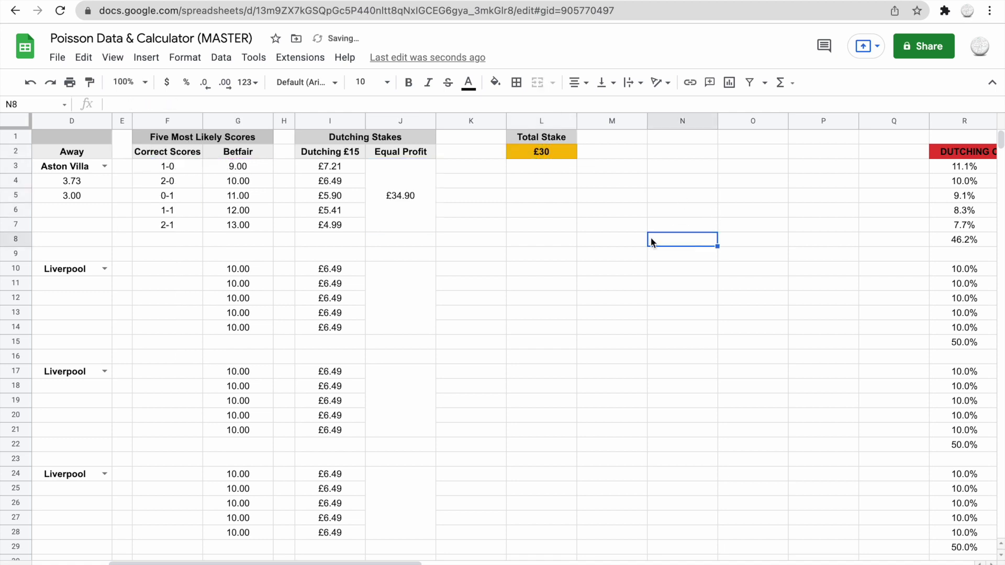
click(412, 201)
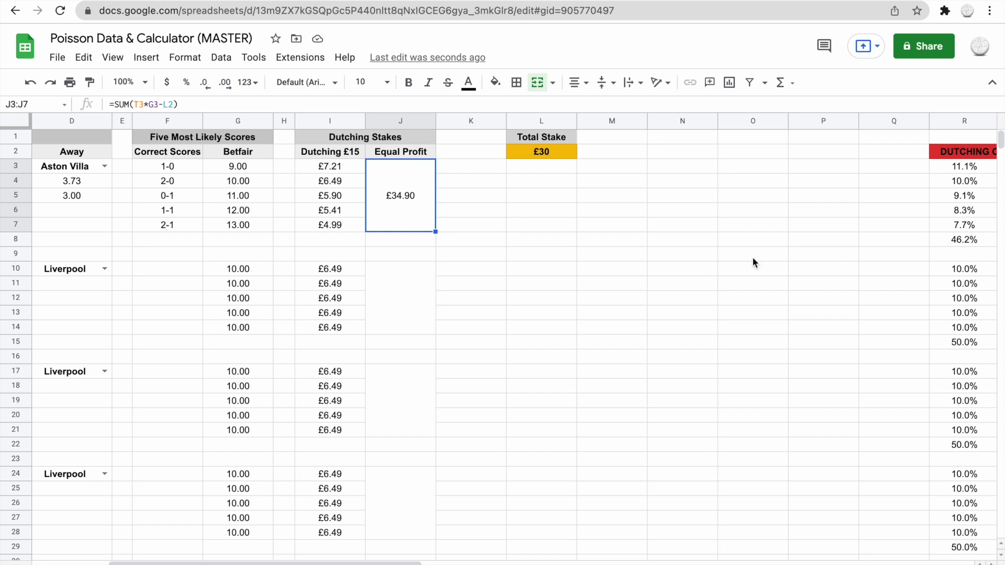
scroll(753, 259, left, 5)
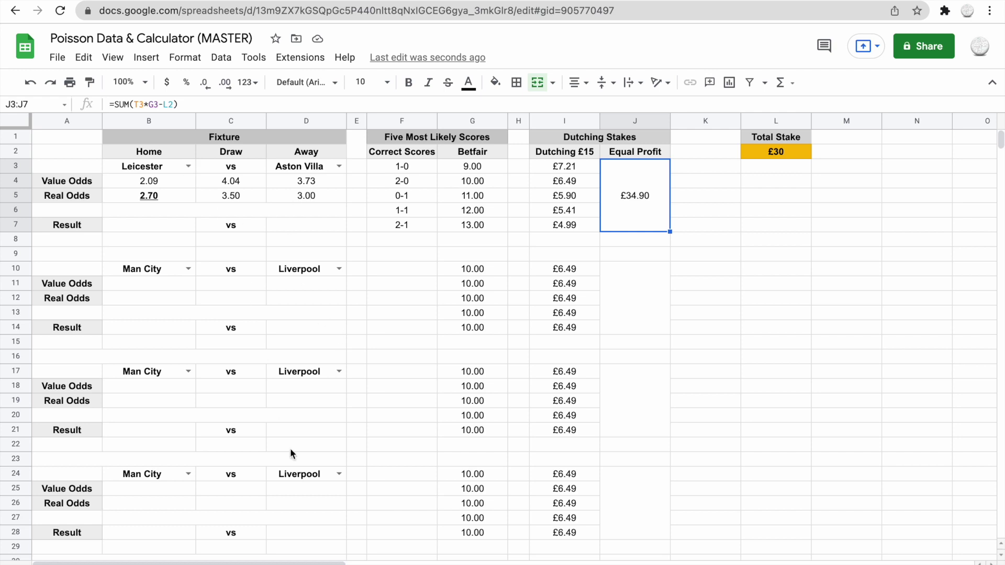
click(180, 272)
Step: Set the second fixture to Chelsea at home versus Arsenal away, briefly checking the calculator tab
click(188, 271)
click(151, 332)
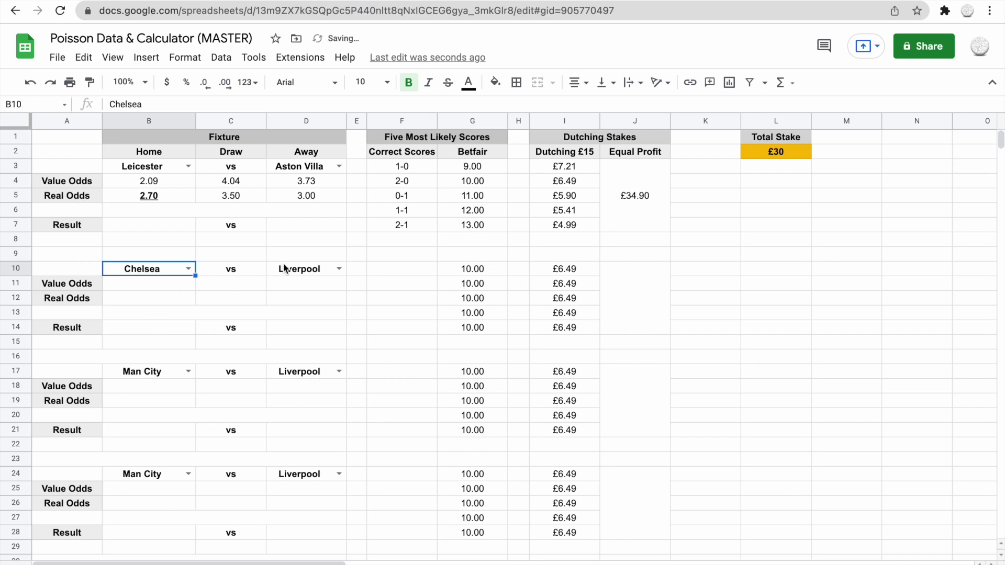
click(328, 273)
click(339, 268)
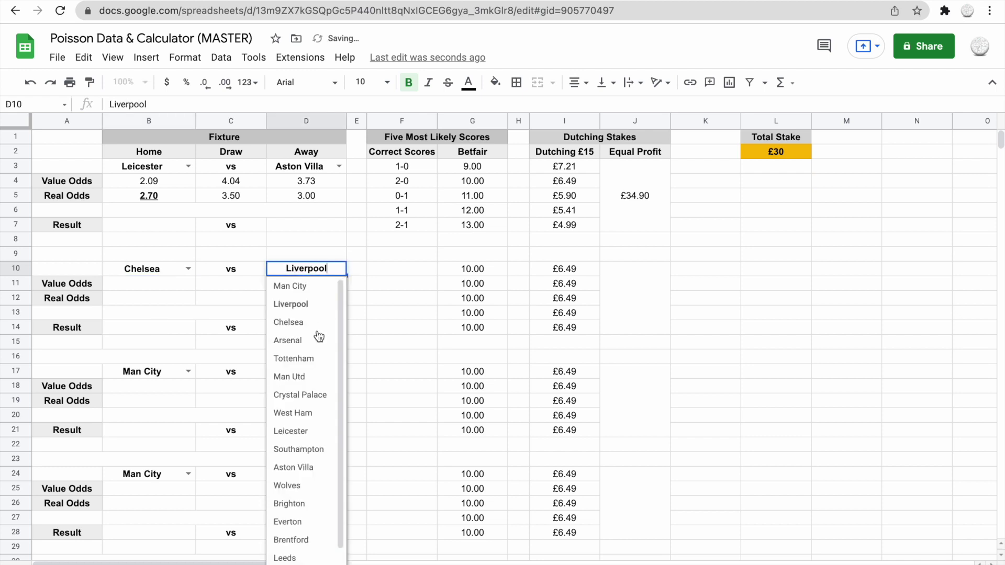
click(321, 340)
click(258, 564)
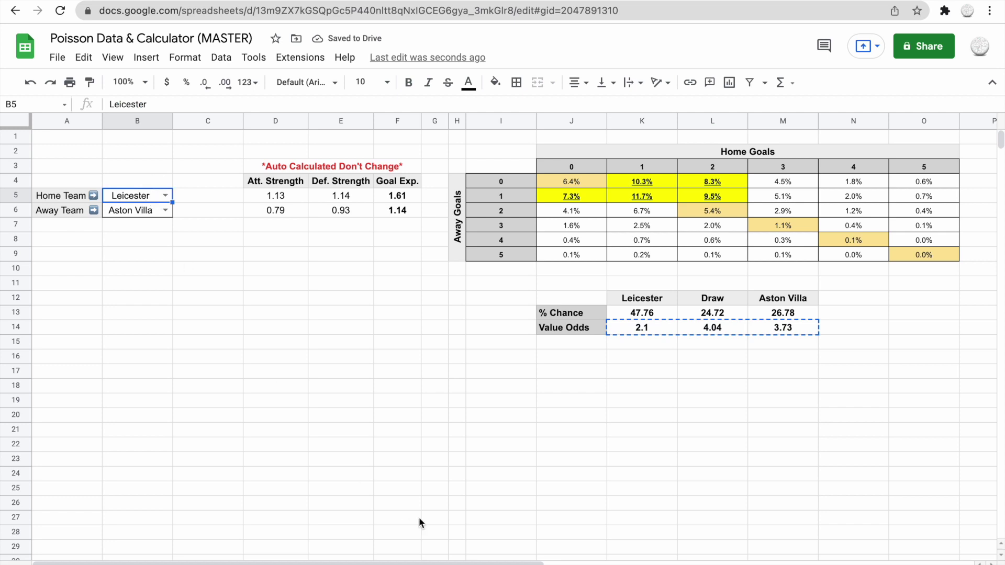
click(419, 564)
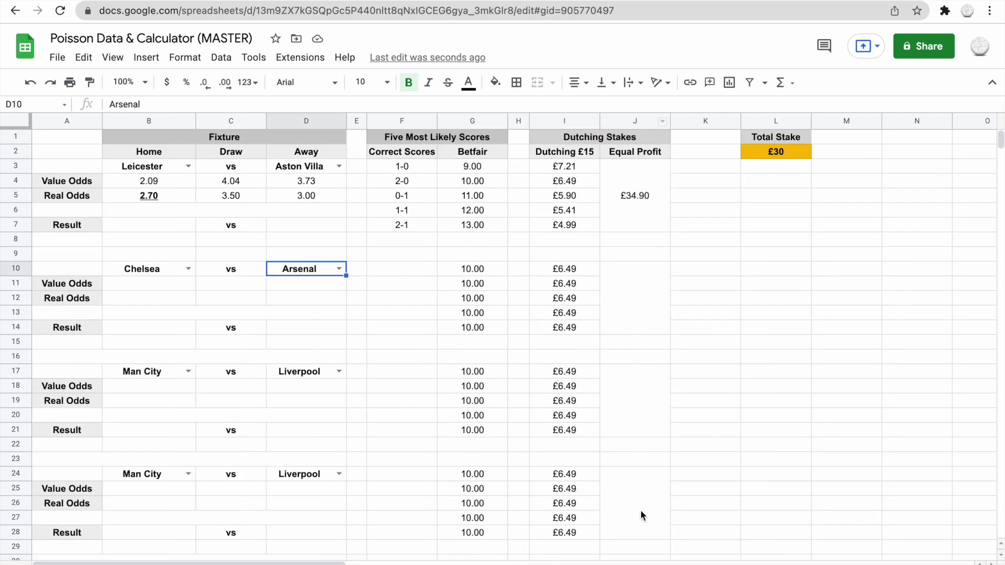
scroll(641, 243, down, 1)
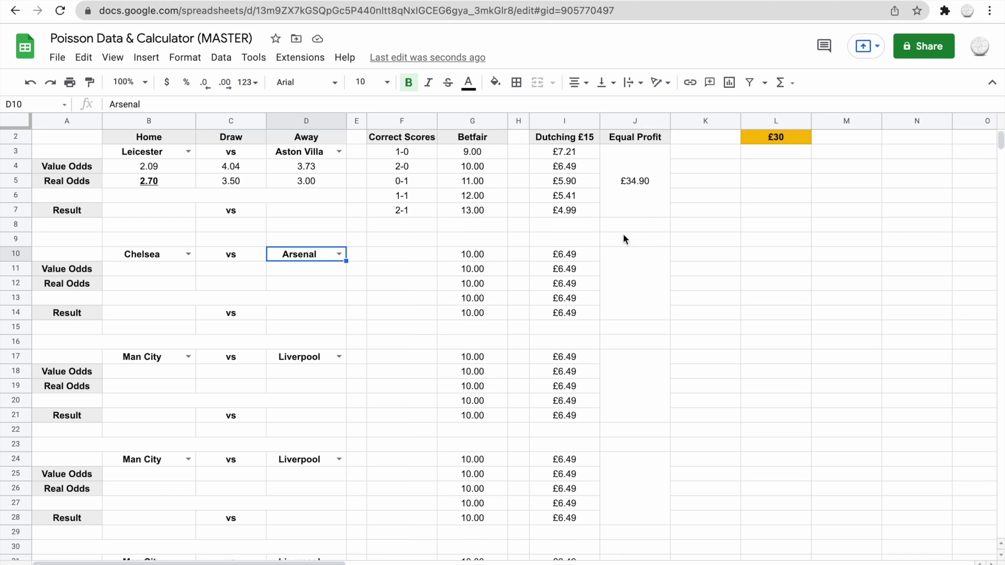
Step: Review the dutching fixtures sheet, then move to the Charleroi vs Seraing Poisson calculator tab
scroll(672, 354, up, 1)
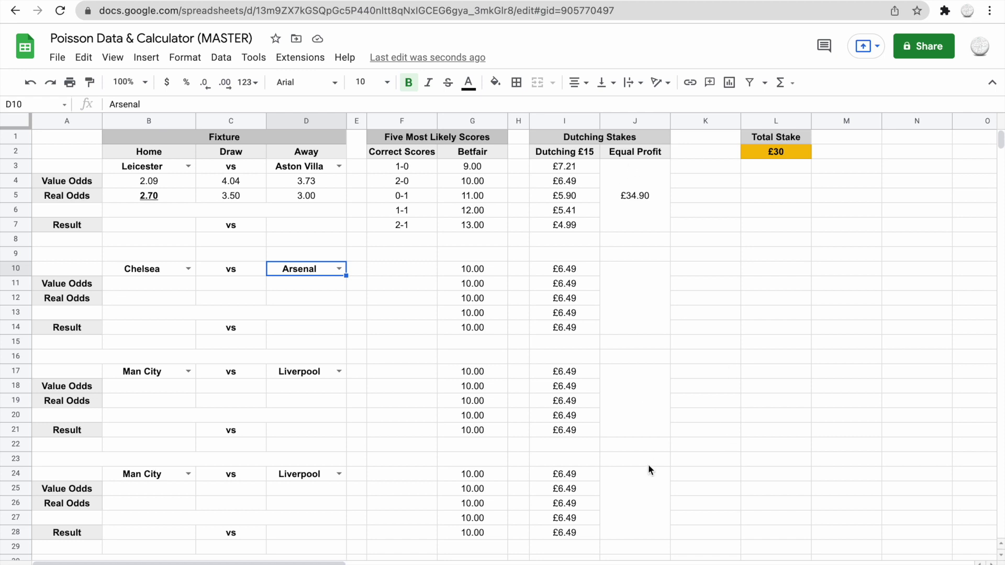
scroll(651, 464, down, 3)
scroll(651, 464, up, 1)
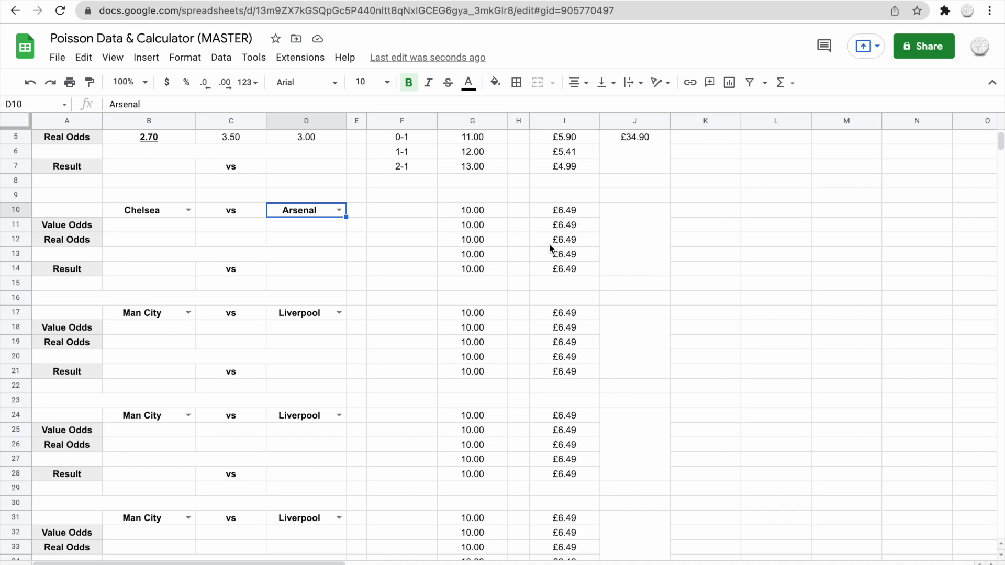
scroll(613, 284, up, 2)
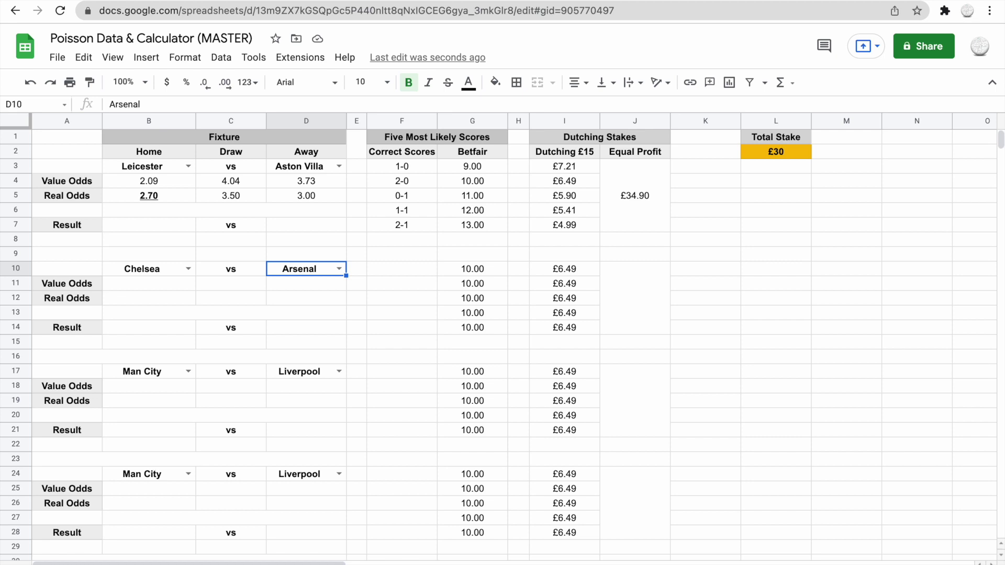
key(ctrl+shift+Page_Down)
key(ctrl+shift+Page_Down)
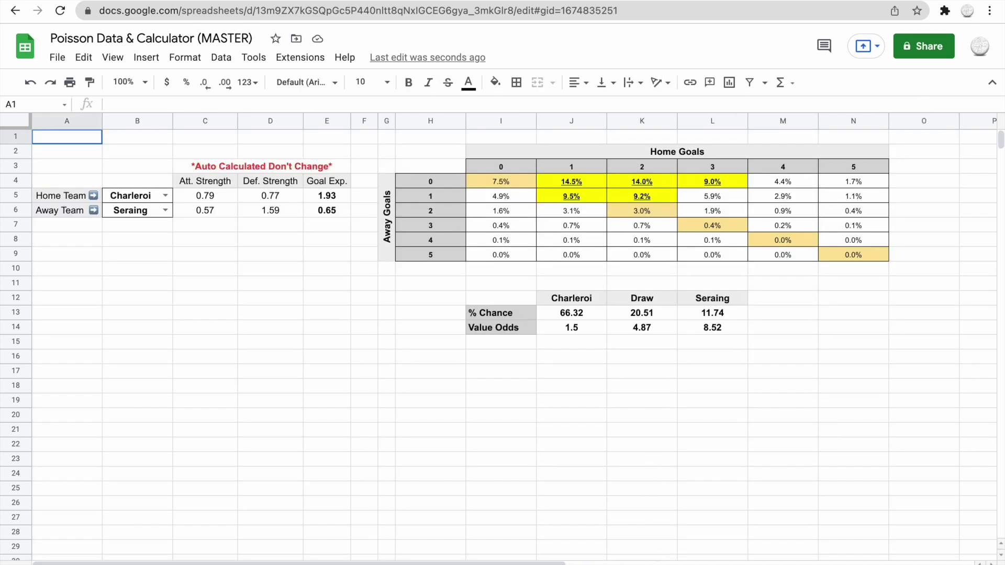
Step: On the next league's fixtures sheet, check the team list in B52
key(alt+Down)
scroll(581, 402, up, 3)
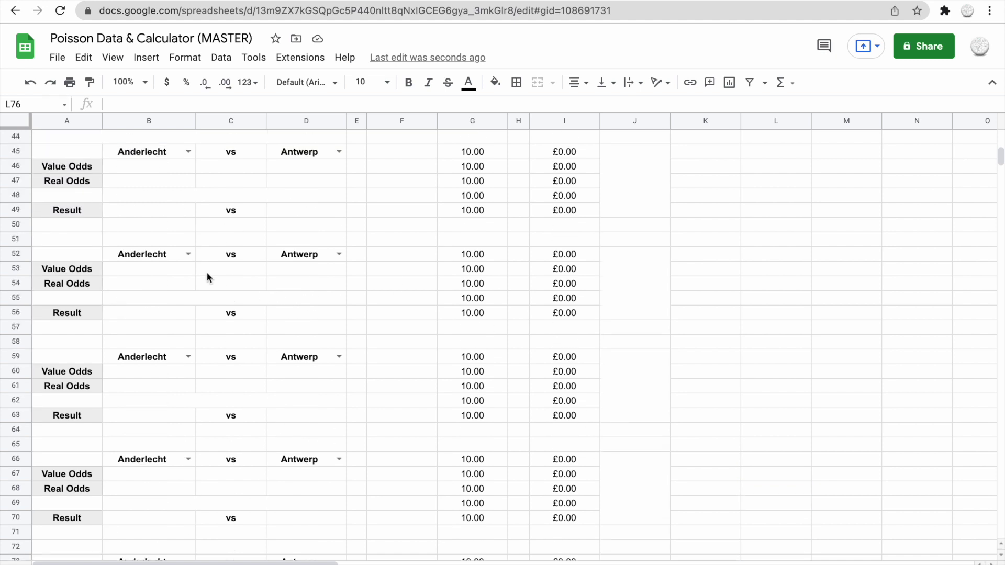
click(189, 253)
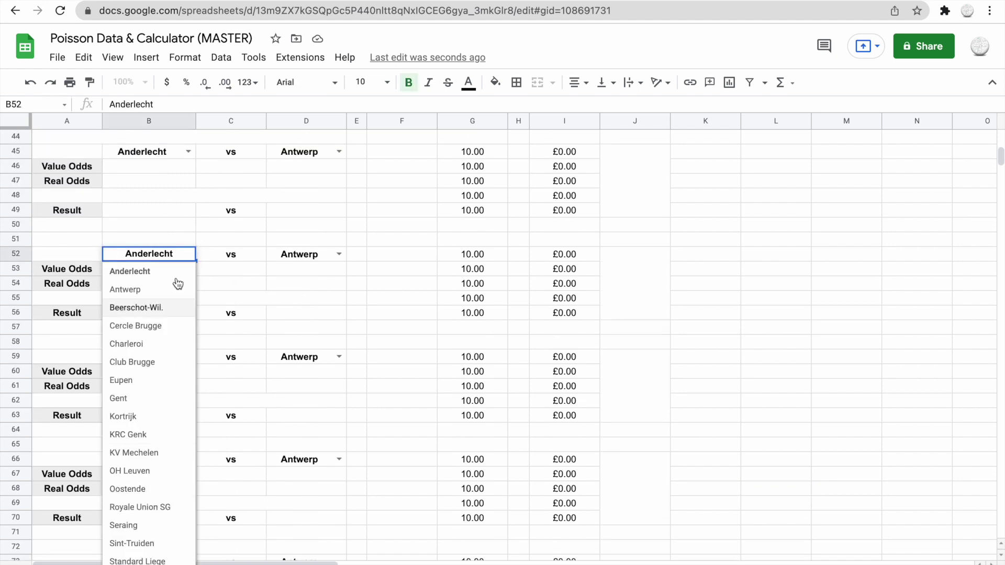
mouse_move(658, 554)
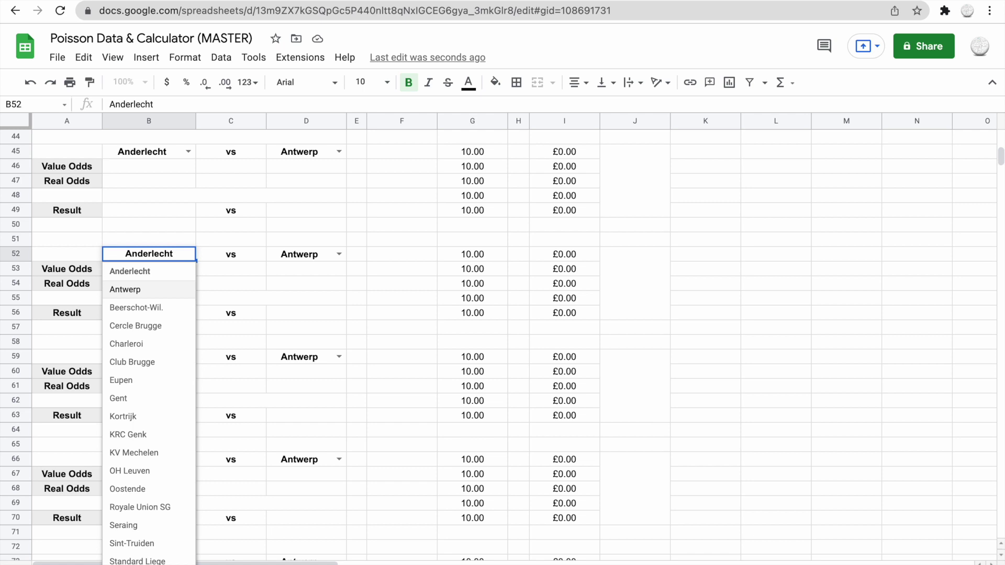
scroll(613, 466, right, 5)
scroll(613, 466, right, 5)
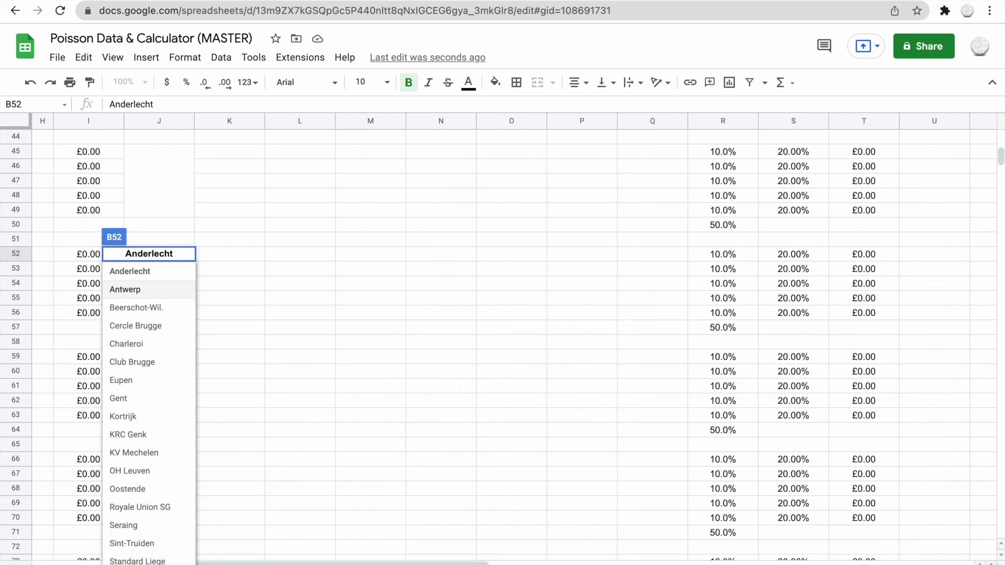
Step: Check team lists on the following fixture sheets, including B66, then return to the top
key(alt+Down)
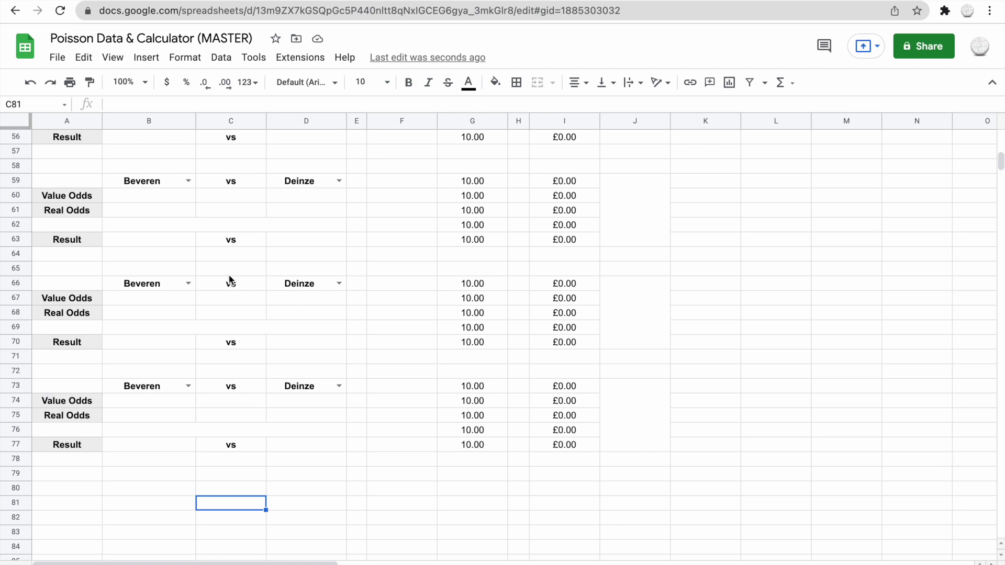
click(188, 283)
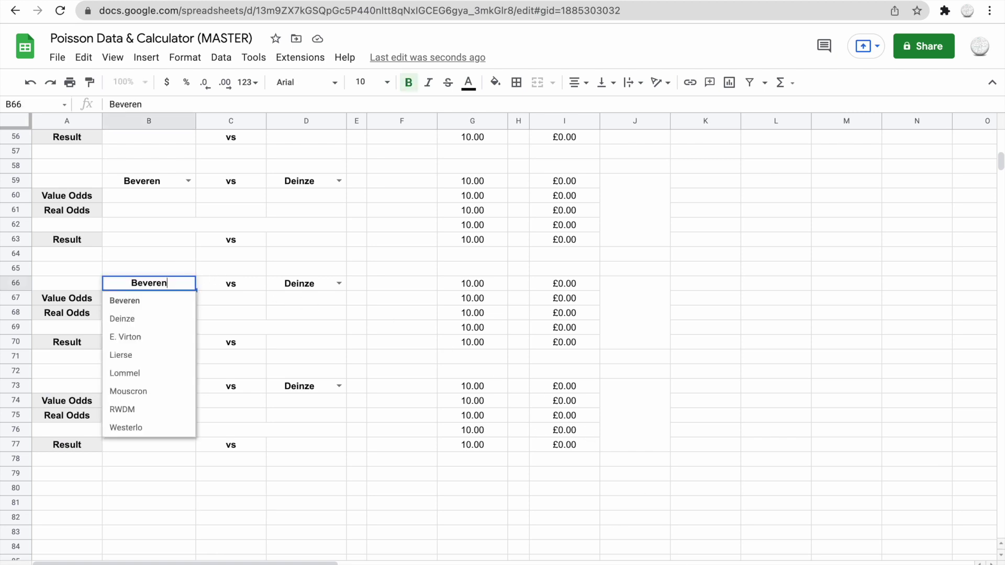
key(alt+Down)
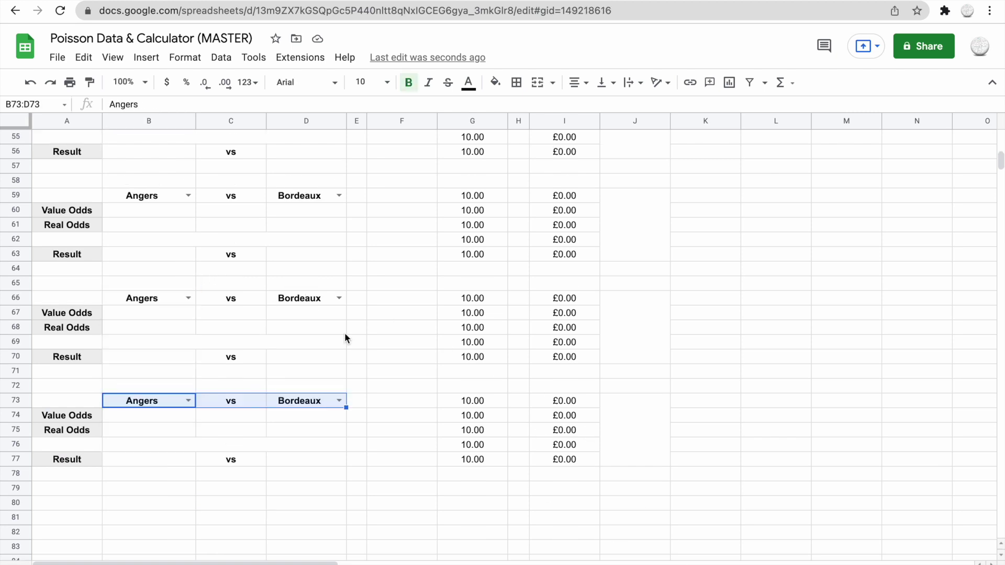
click(339, 298)
click(765, 368)
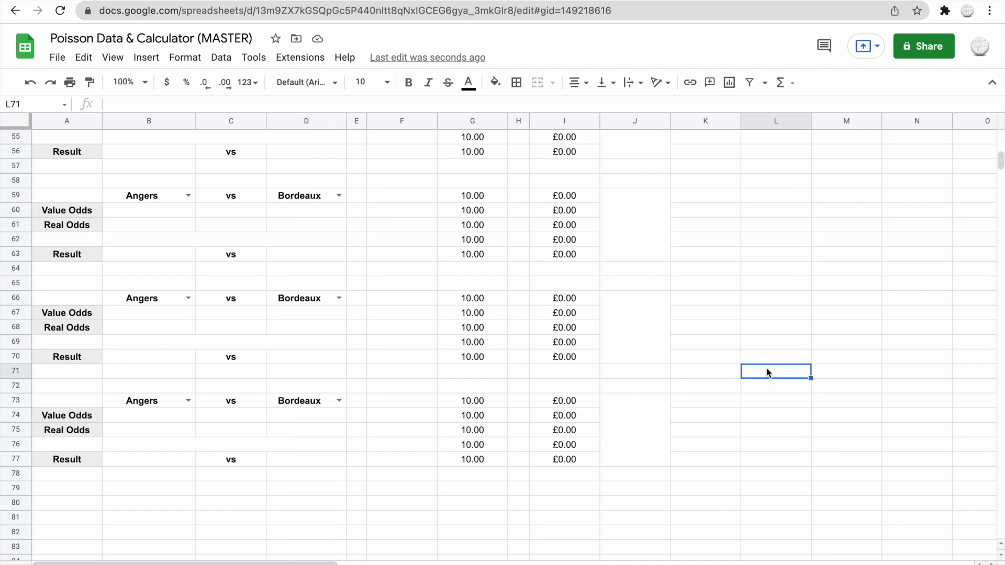
scroll(796, 358, right, 10)
scroll(796, 357, left, 10)
scroll(796, 356, up, 15)
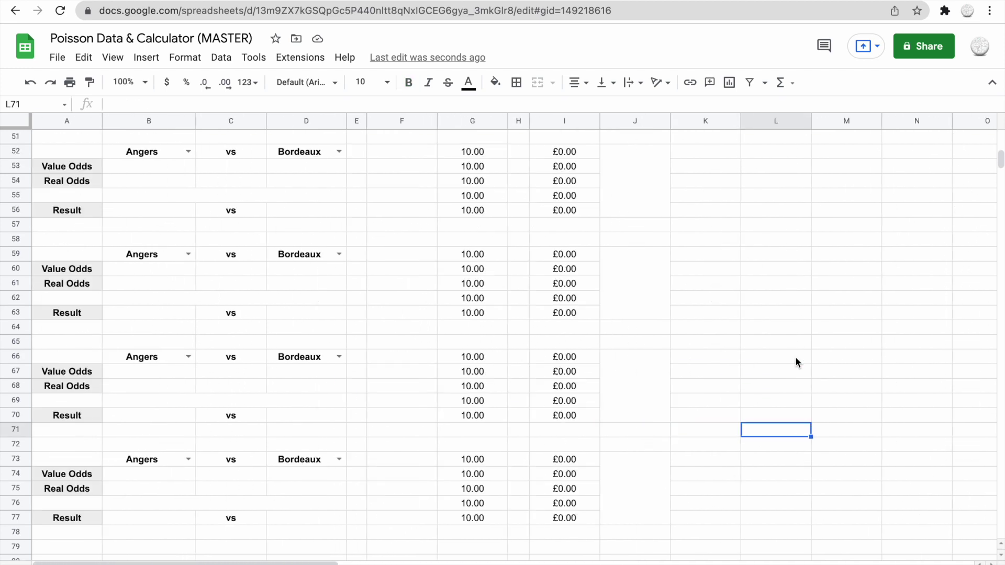
scroll(796, 356, up, 3)
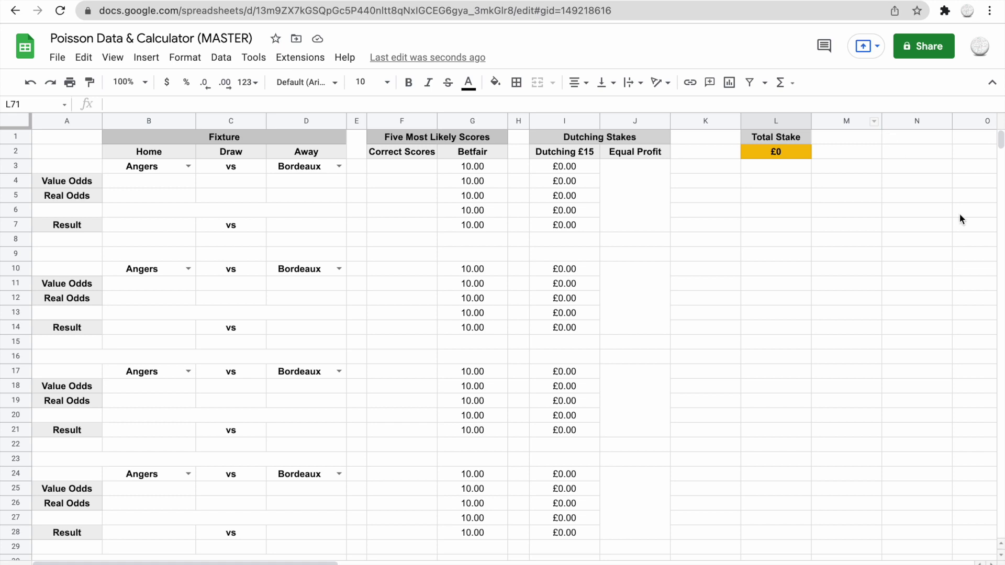